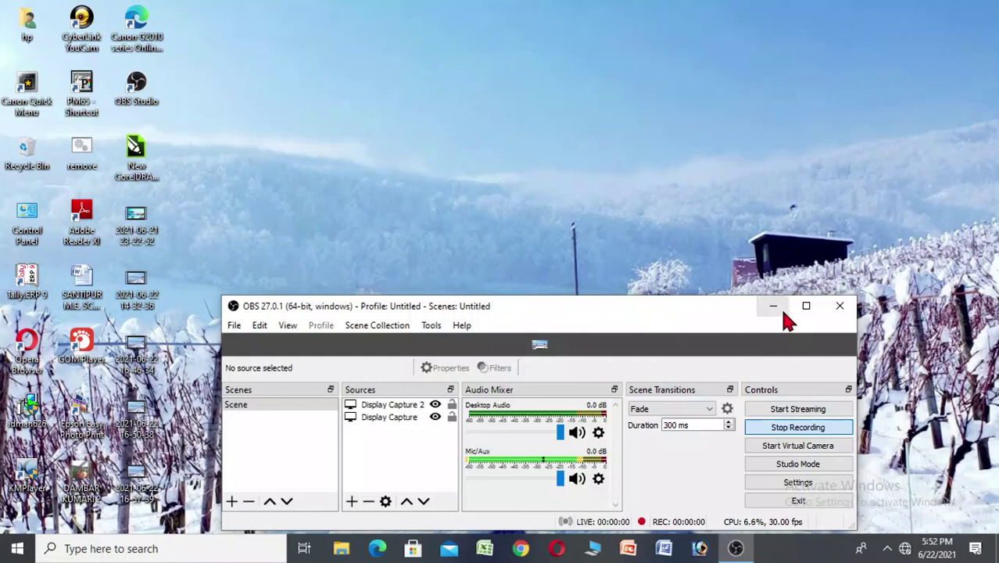
Start the OBS Studio screen recording
{"action": "left_click", "coordinate": [773, 305]}
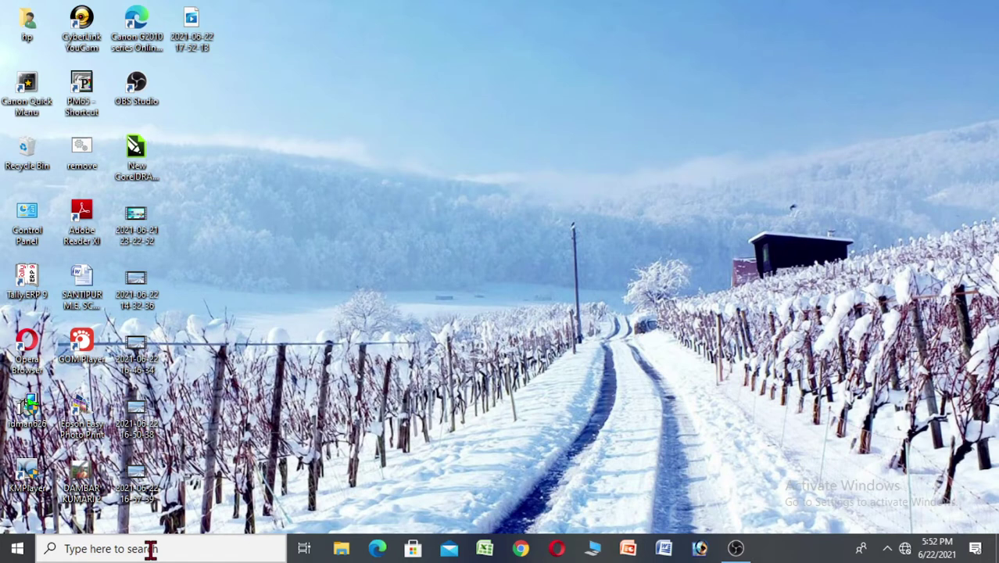
Search Windows for 'ADOB' and launch Adobe Photoshop 7.0 from the results
{"action": "left_click", "coordinate": [150, 548]}
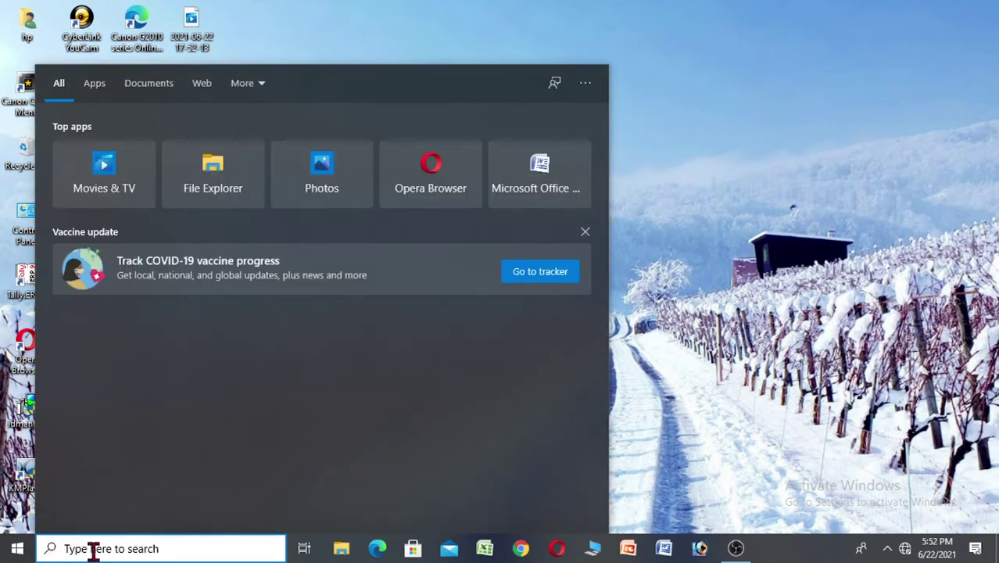
{"action": "type", "text": "ADOB"}
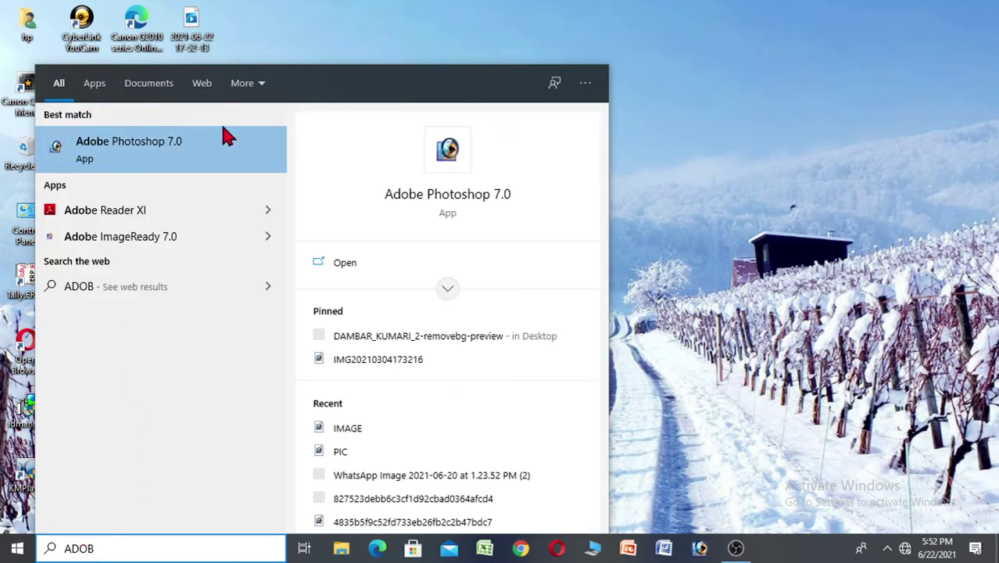
{"action": "left_click", "coordinate": [158, 156]}
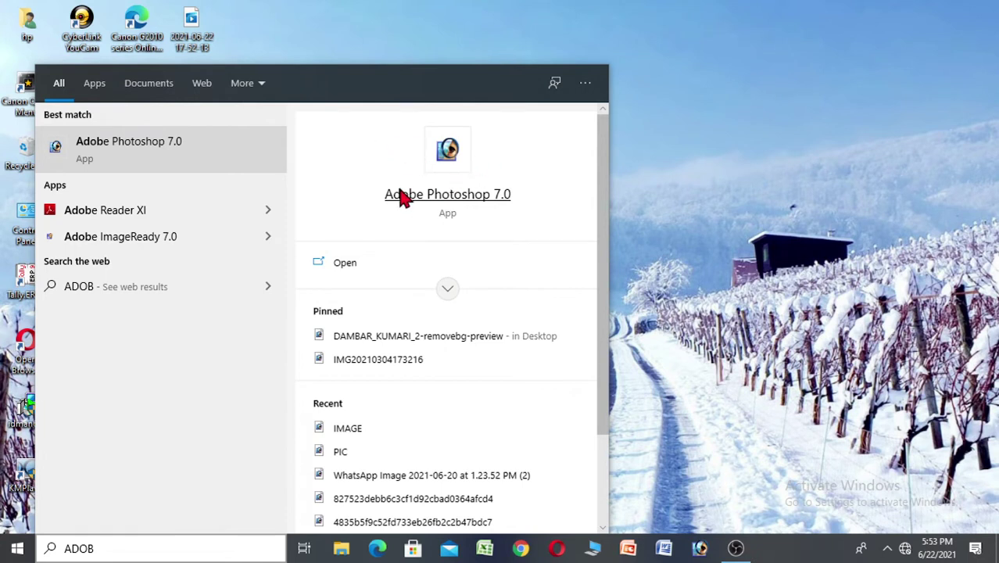
{"action": "left_click", "coordinate": [348, 268]}
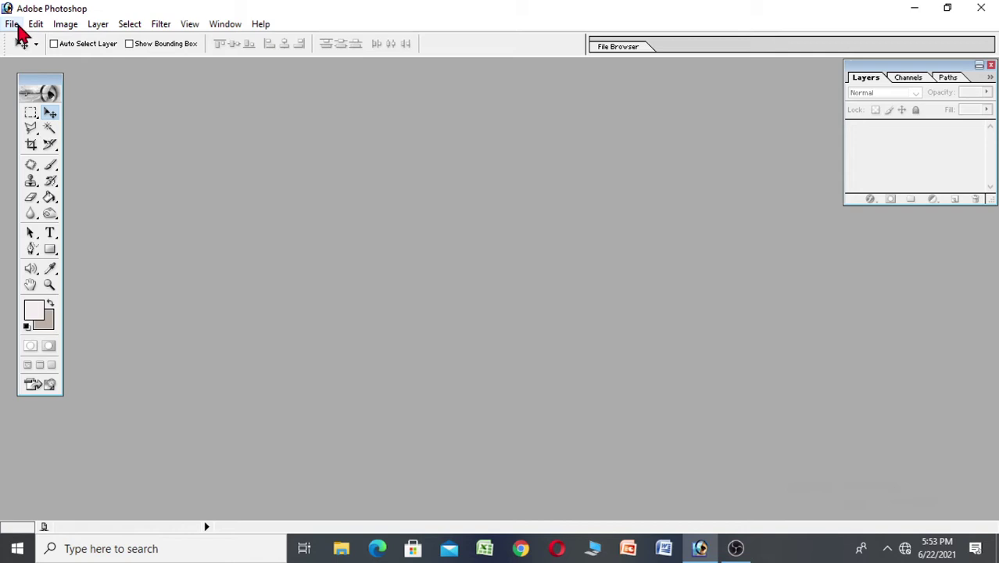
Open the IMAGE.jpg portrait from Local Disk (F:)
{"action": "left_click", "coordinate": [12, 24]}
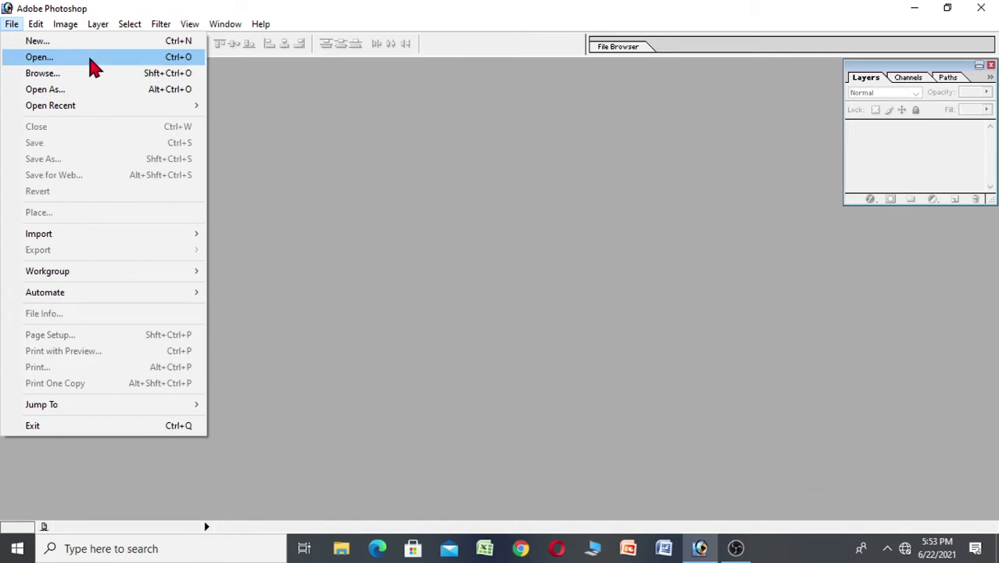
{"action": "left_click", "coordinate": [69, 62]}
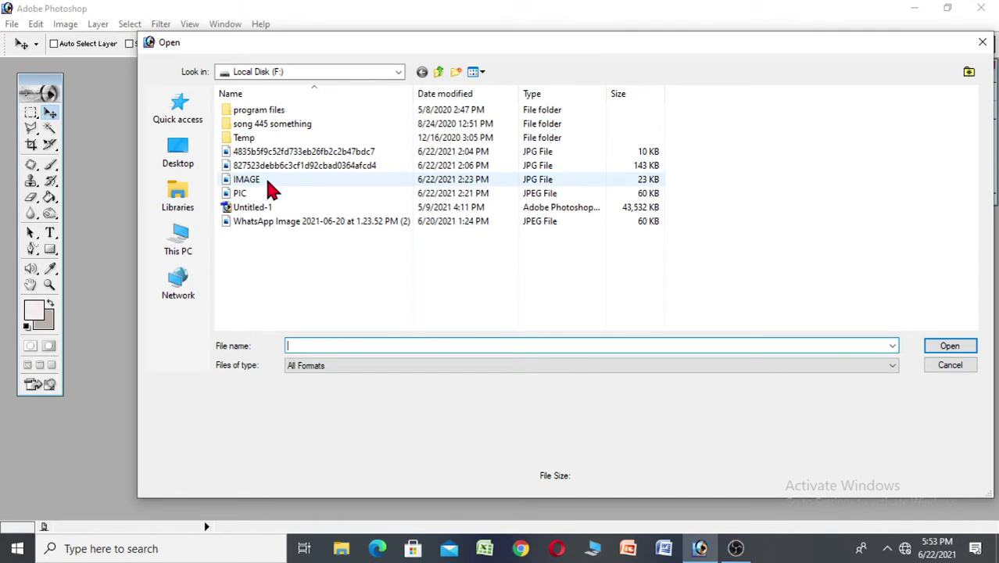
{"action": "mouse_move", "coordinate": [246, 180]}
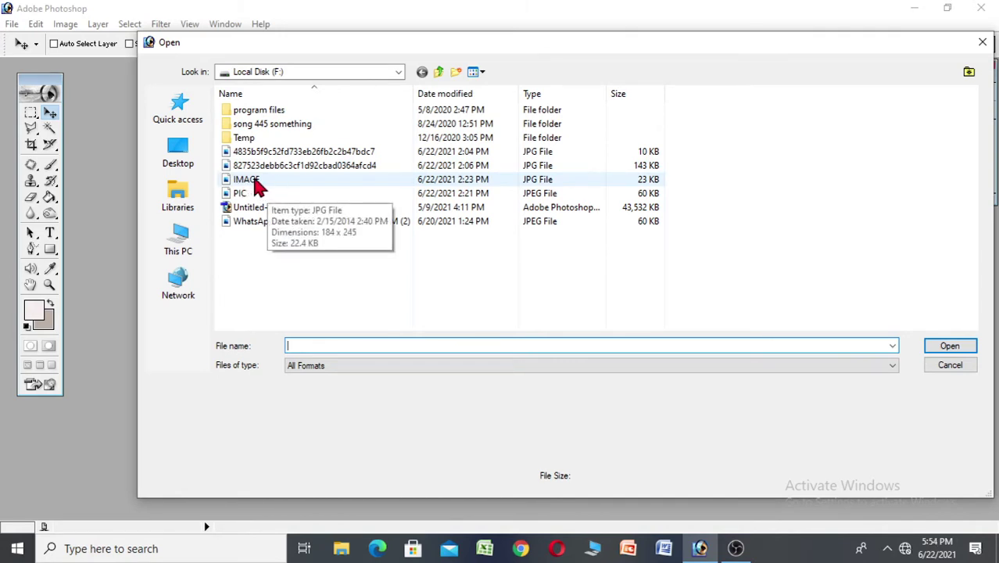
{"action": "left_click", "coordinate": [258, 180]}
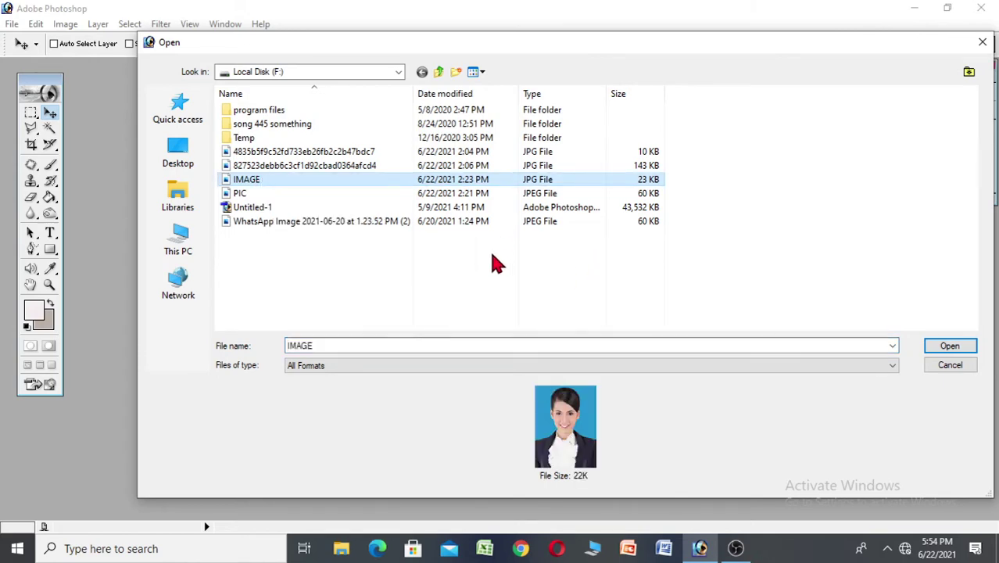
{"action": "left_click", "coordinate": [946, 351]}
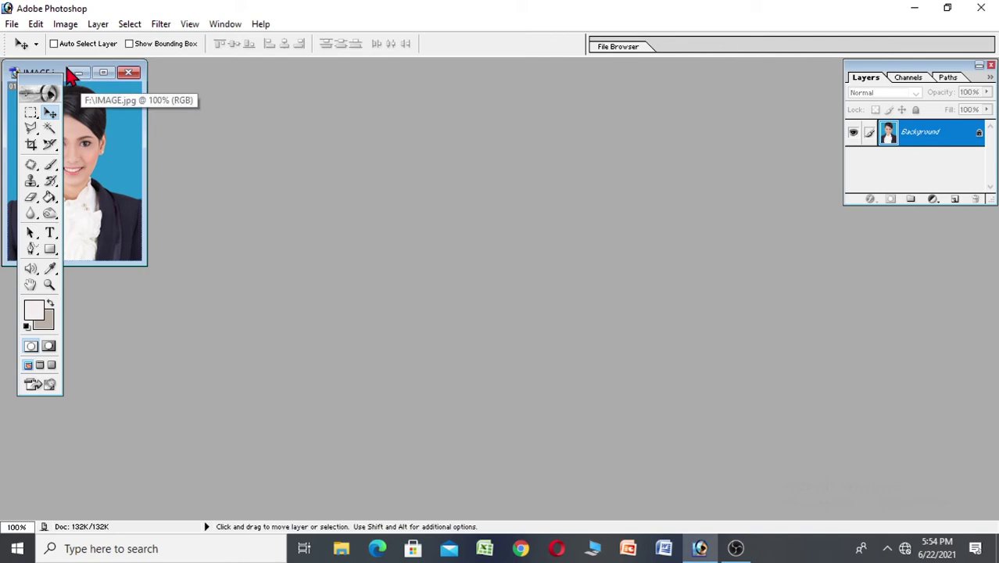
Reposition the IMAGE window and enlarge it so the whole portrait shows
{"action": "mouse_move", "coordinate": [94, 65]}
{"action": "left_mouse_down"}
{"action": "mouse_move", "coordinate": [94, 76]}
{"action": "mouse_move", "coordinate": [61, 64]}
{"action": "mouse_move", "coordinate": [265, 198]}
{"action": "mouse_move", "coordinate": [287, 197]}
{"action": "mouse_move", "coordinate": [218, 130]}
{"action": "left_mouse_up"}
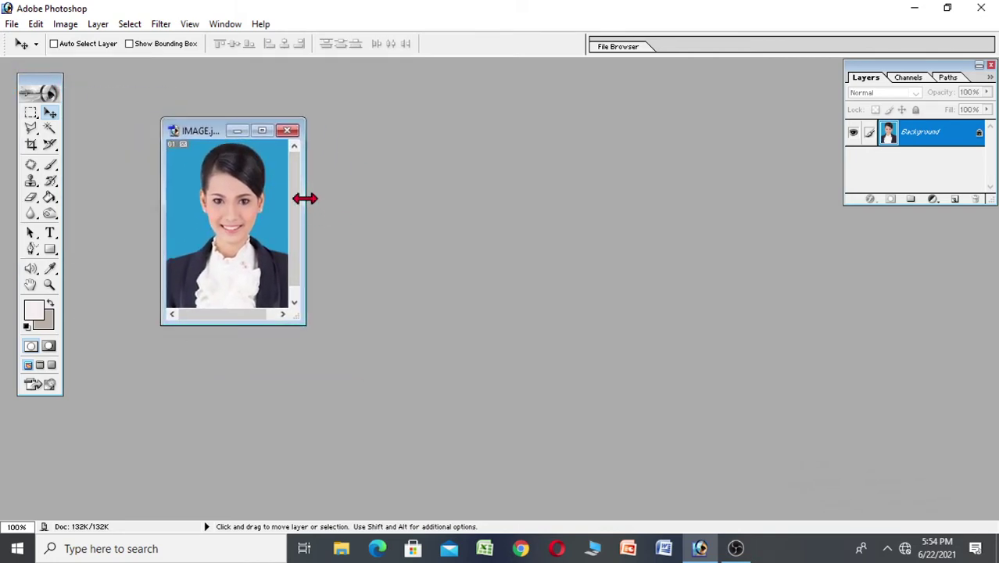
{"action": "left_click_drag", "start_coordinate": [305, 205], "coordinate": [379, 211]}
{"action": "mouse_move", "coordinate": [269, 324]}
{"action": "left_mouse_down"}
{"action": "mouse_move", "coordinate": [280, 335]}
{"action": "mouse_move", "coordinate": [275, 364]}
{"action": "left_mouse_up"}
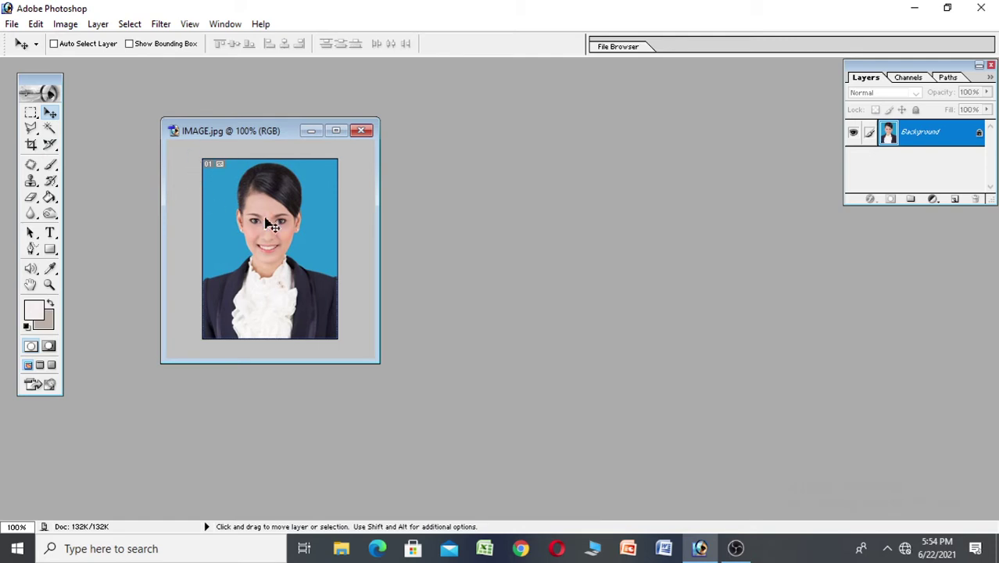
Crop the portrait to an 8 × 10 in frame, trimming the bottom strip and sides
{"action": "left_click", "coordinate": [31, 145]}
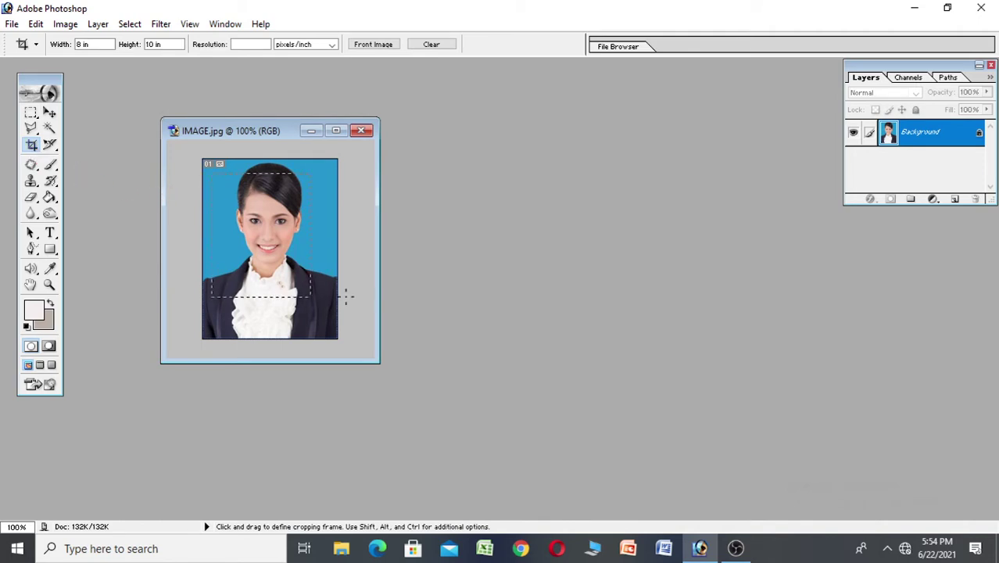
{"action": "mouse_move", "coordinate": [336, 282]}
{"action": "left_mouse_down"}
{"action": "mouse_move", "coordinate": [357, 316]}
{"action": "mouse_move", "coordinate": [320, 283]}
{"action": "left_mouse_up"}
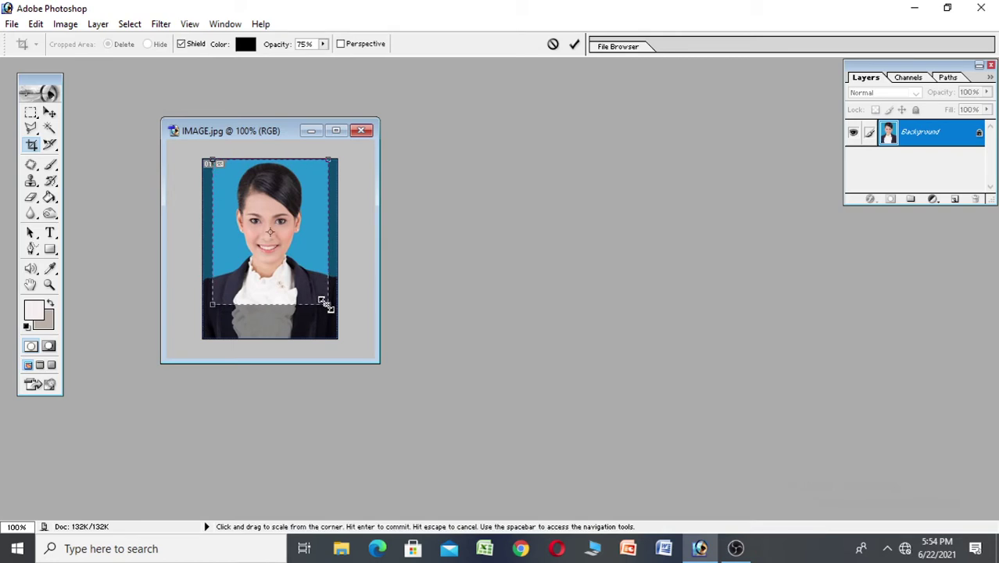
{"action": "left_click_drag", "start_coordinate": [325, 304], "coordinate": [337, 319]}
{"action": "left_click_drag", "start_coordinate": [254, 303], "coordinate": [247, 304]}
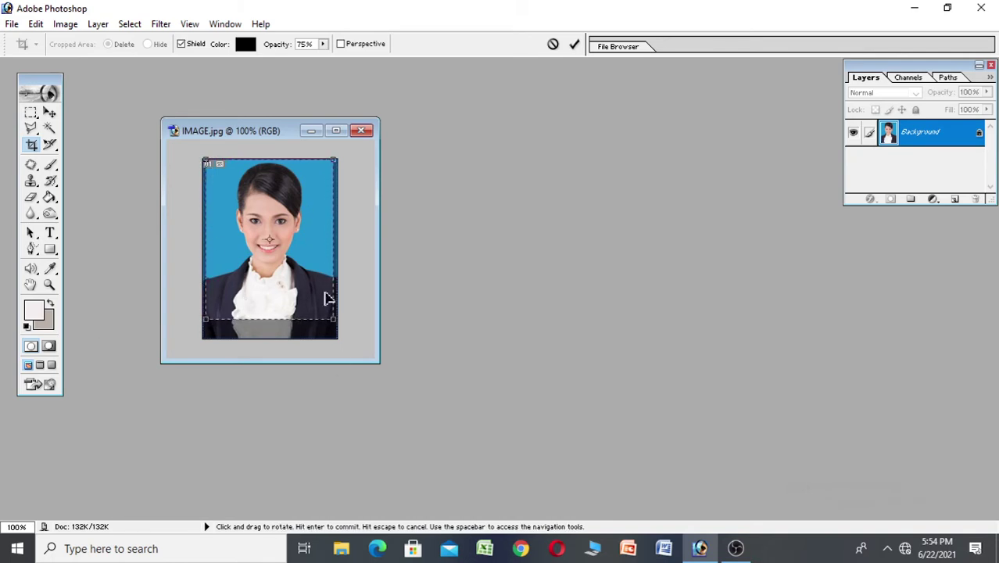
{"action": "left_click", "coordinate": [574, 46]}
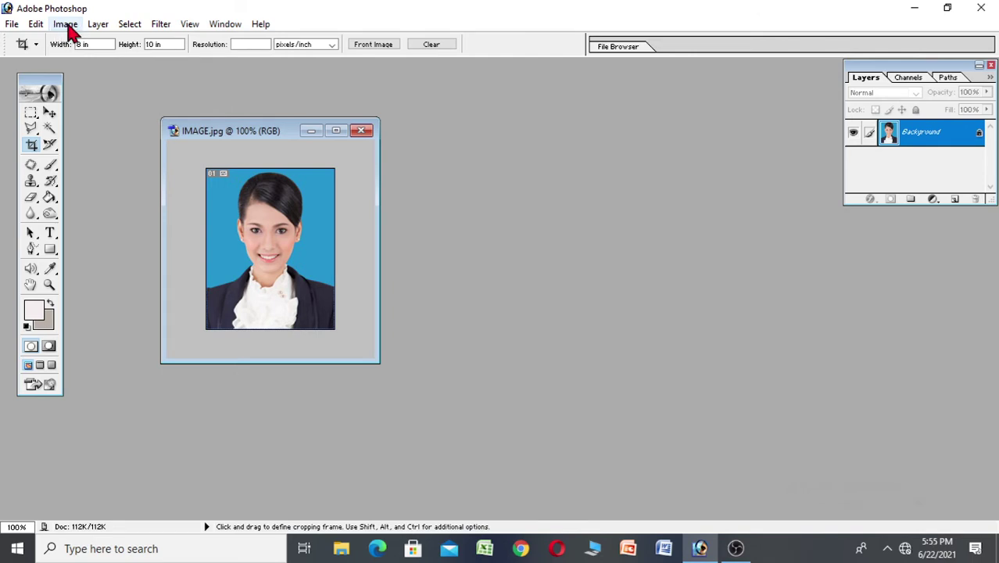
Set the image width to 365 px with constrained proportions, then enlarge its window
{"action": "left_click", "coordinate": [63, 28]}
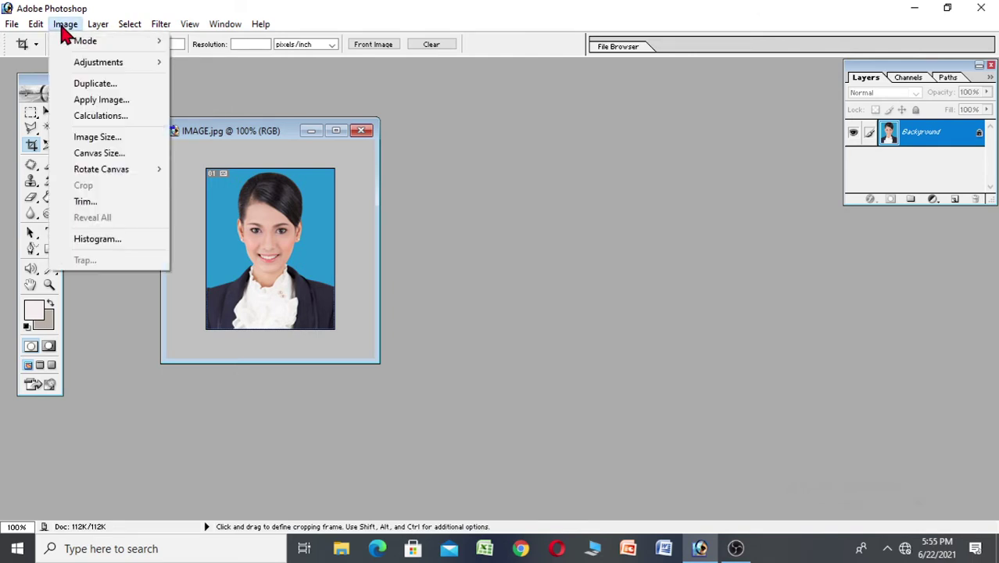
{"action": "left_click", "coordinate": [97, 137]}
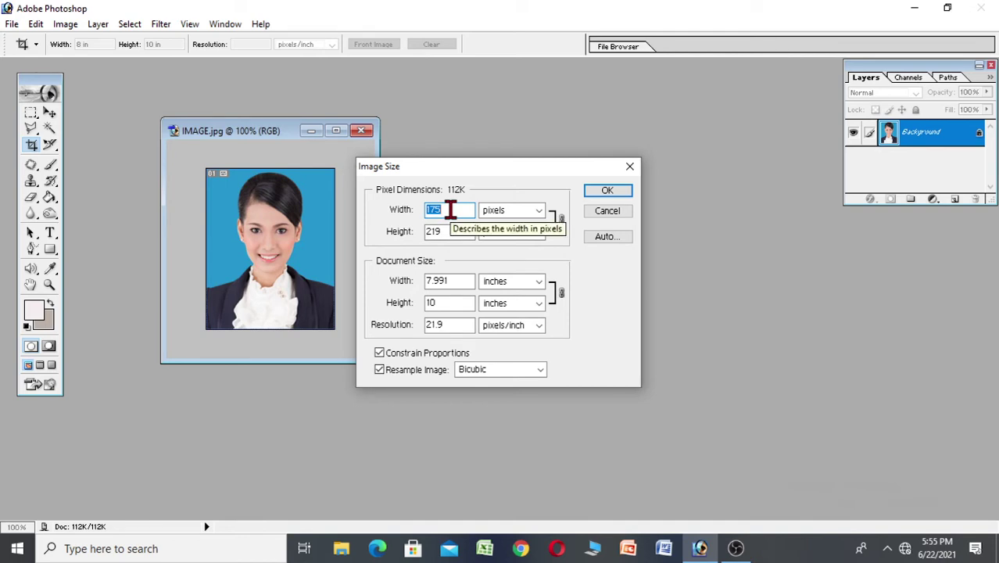
{"action": "key", "text": "BackSpace"}
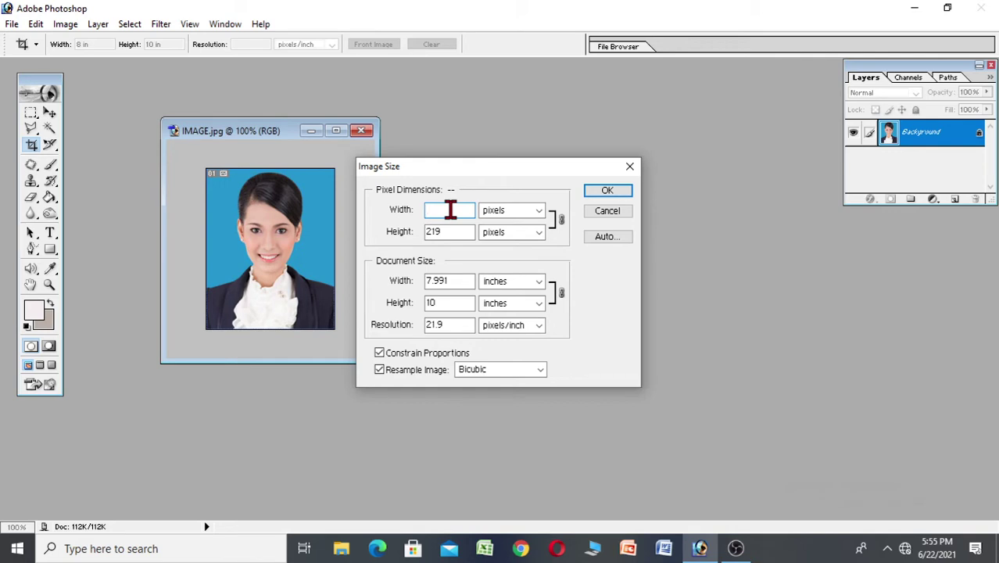
{"action": "type", "text": "36"}
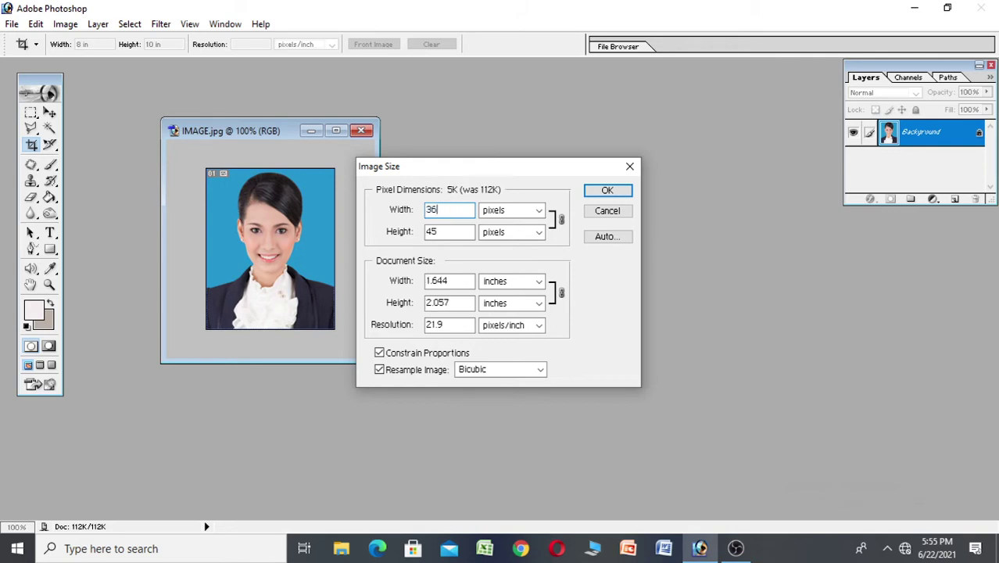
{"action": "type", "text": "5"}
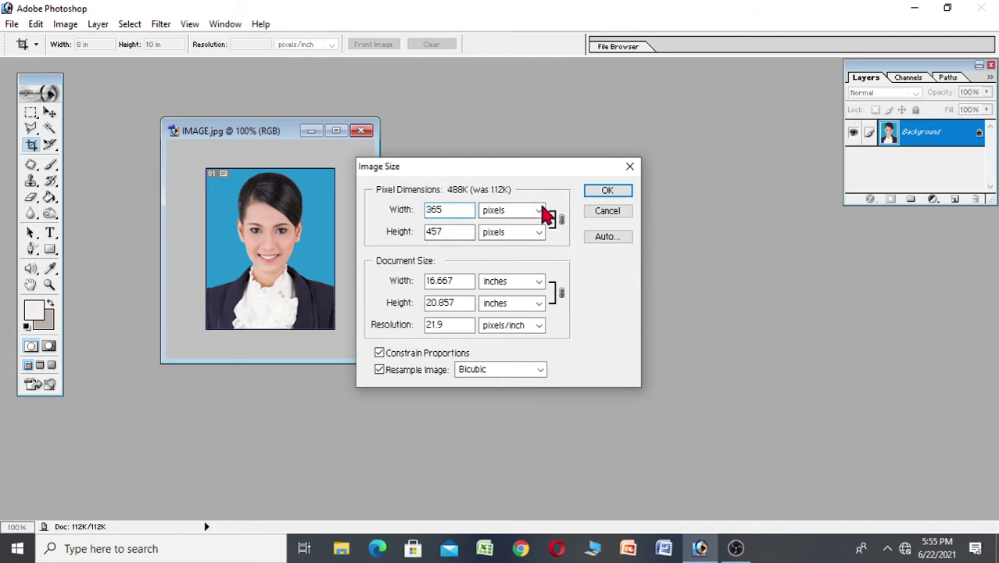
{"action": "left_click", "coordinate": [606, 196]}
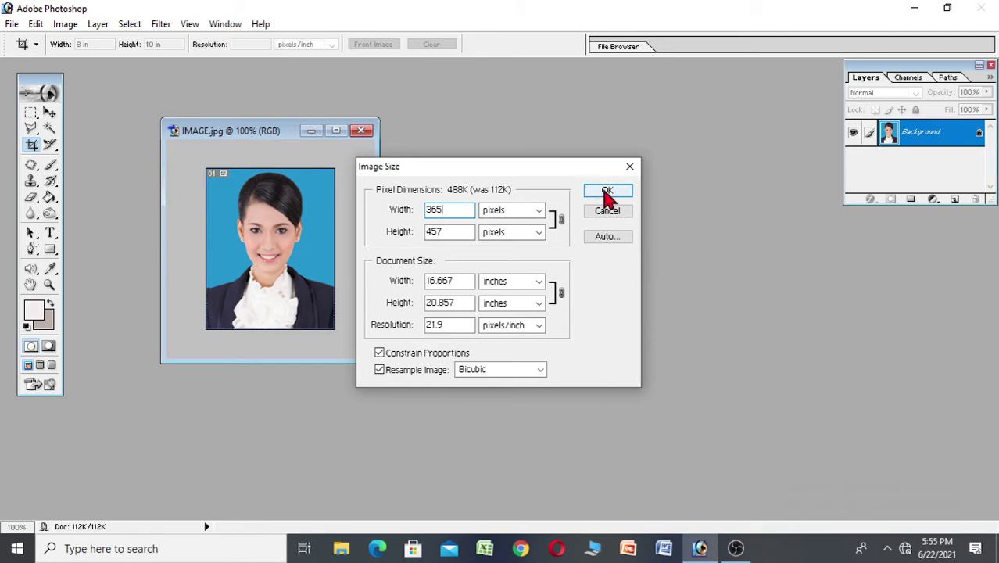
{"action": "left_click", "coordinate": [606, 192]}
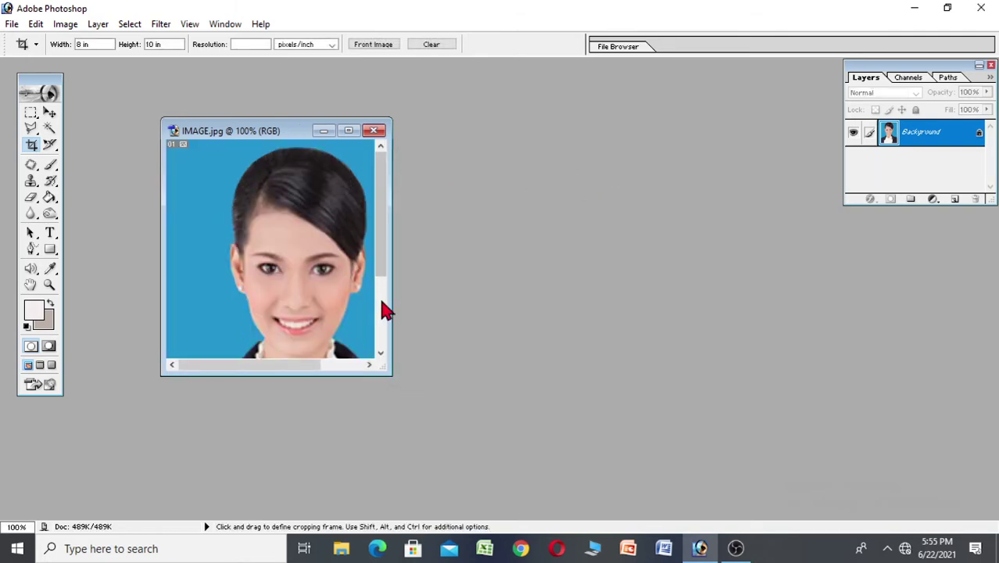
{"action": "left_click_drag", "start_coordinate": [391, 302], "coordinate": [495, 335]}
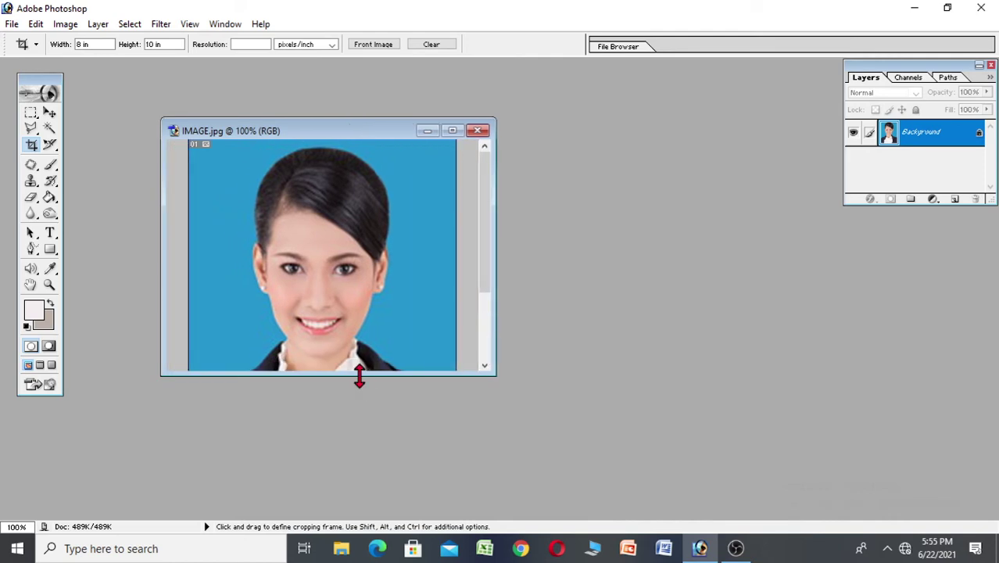
{"action": "left_click_drag", "start_coordinate": [359, 377], "coordinate": [368, 516]}
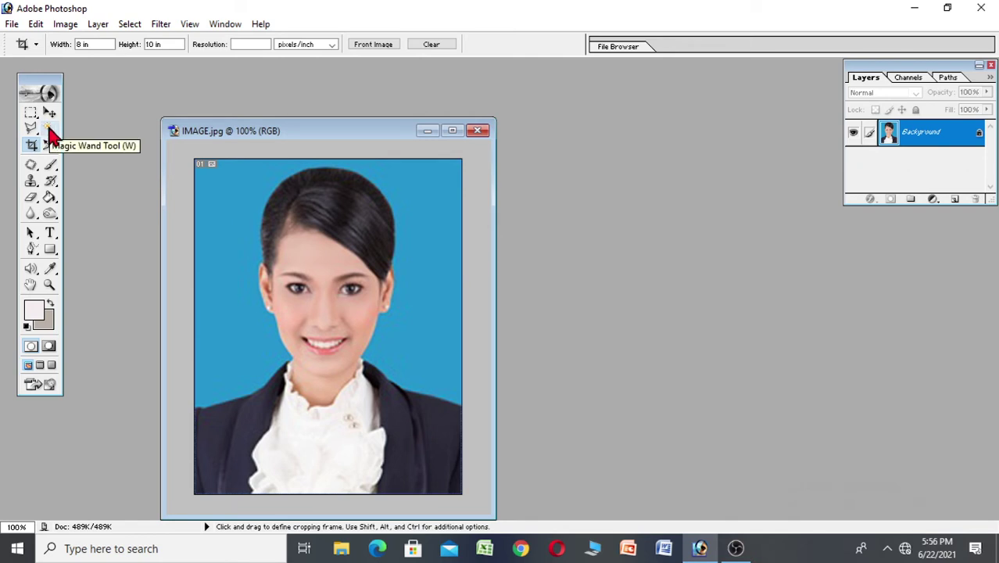
Magic-wand select the blue background and set the foreground colour to very light pink
{"action": "left_click", "coordinate": [49, 130]}
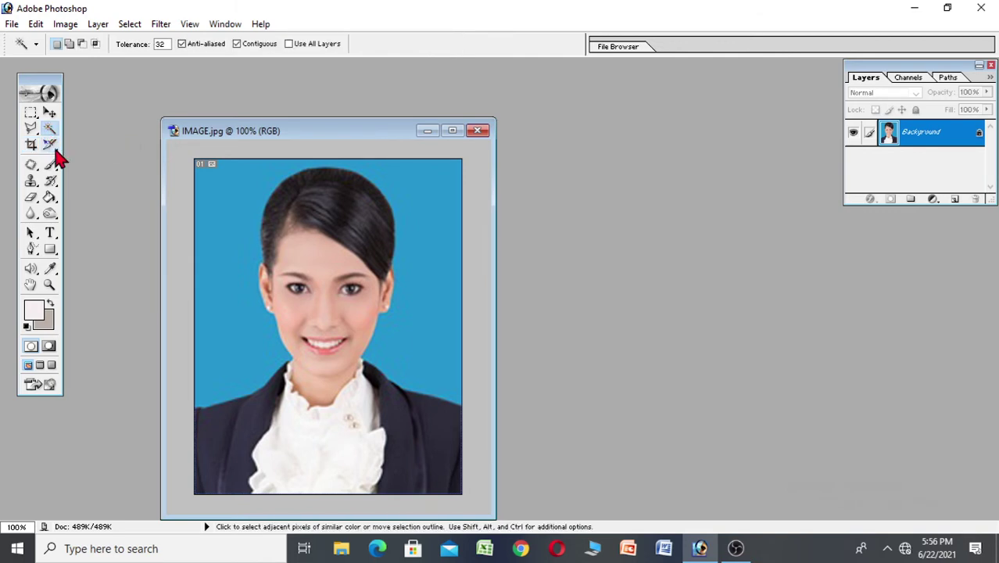
{"action": "left_click", "coordinate": [232, 247]}
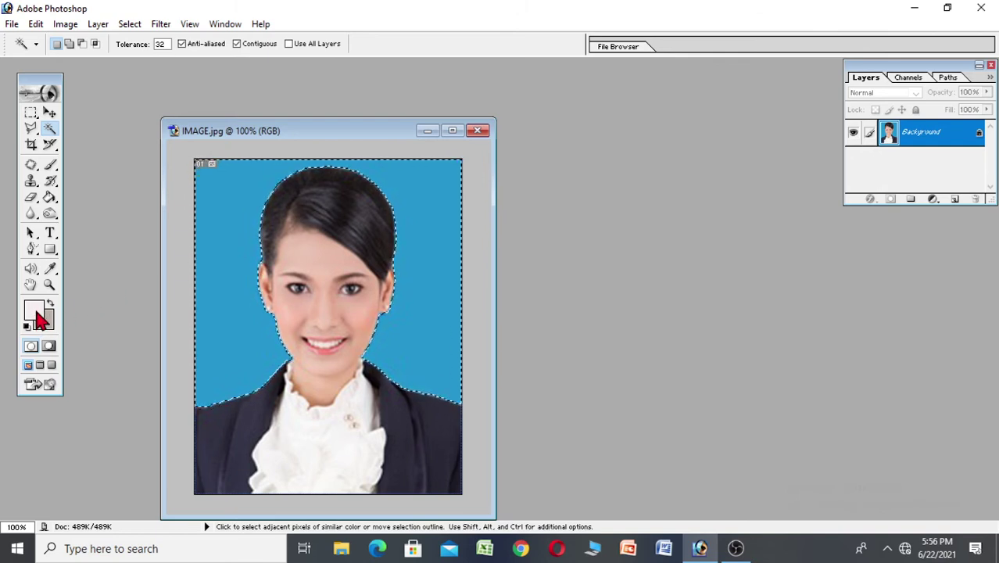
{"action": "left_click", "coordinate": [35, 311]}
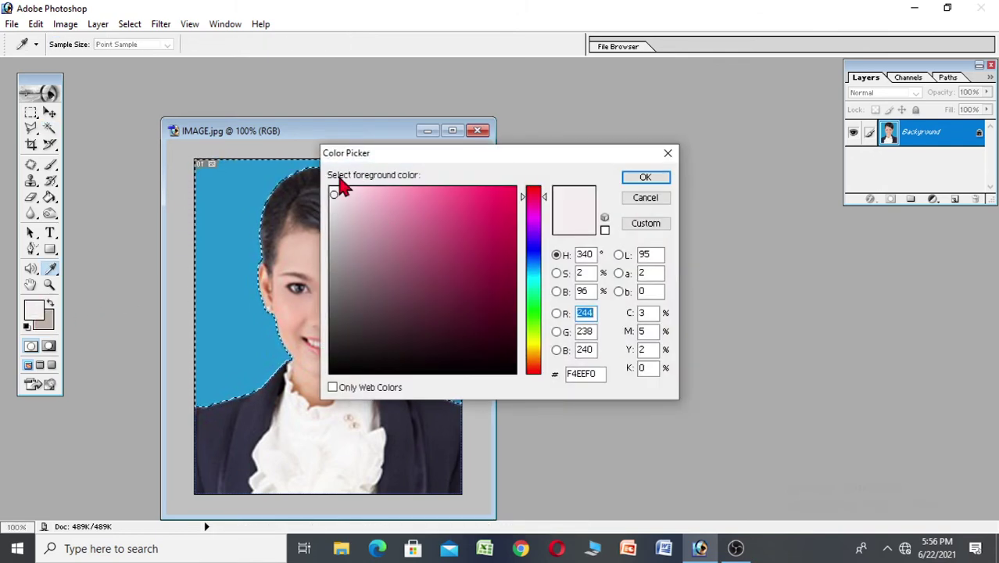
{"action": "left_click", "coordinate": [336, 193]}
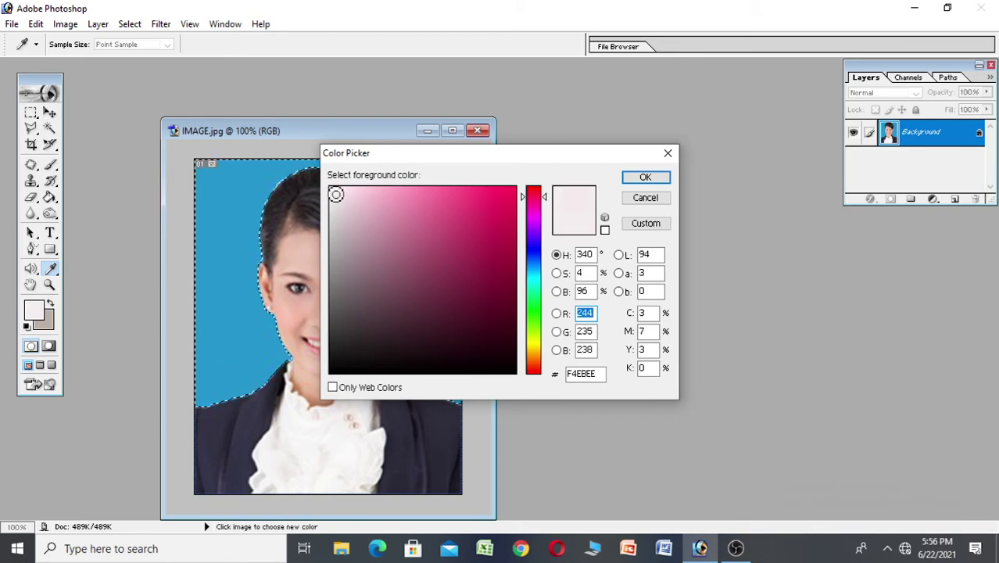
{"action": "left_click", "coordinate": [643, 179]}
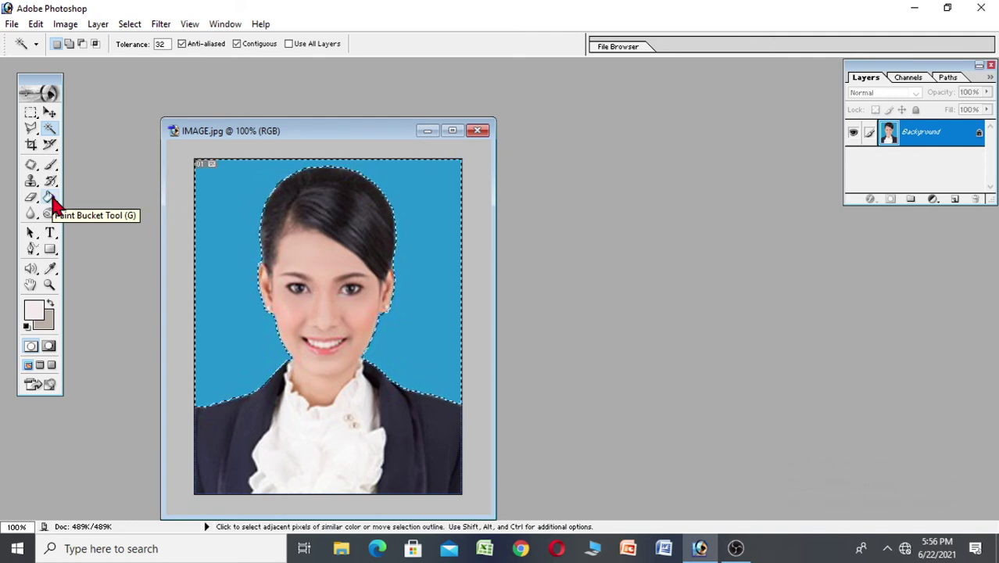
Fill the selected background with the light pink foreground colour using the Paint Bucket
{"action": "left_click", "coordinate": [50, 199]}
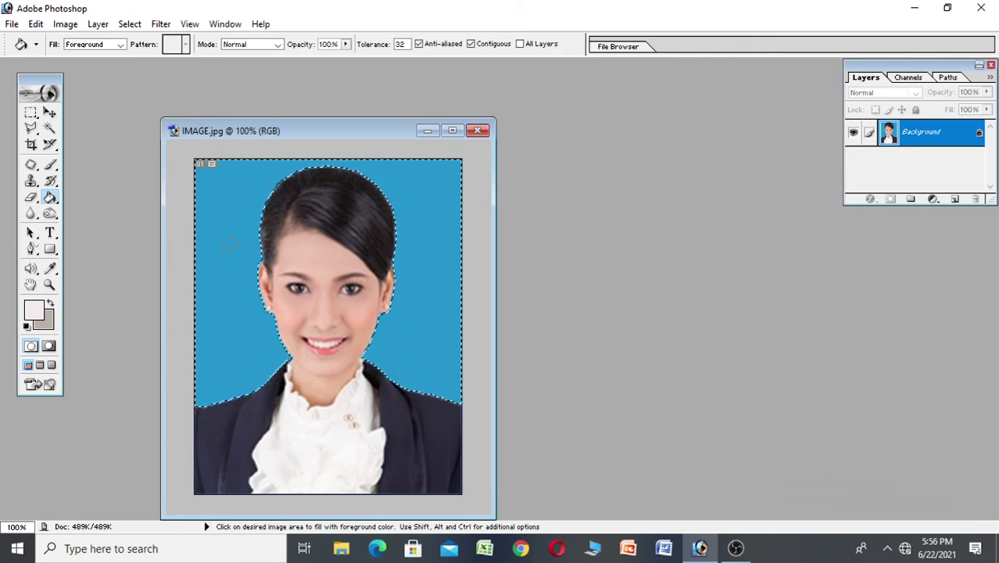
{"action": "left_click", "coordinate": [229, 245]}
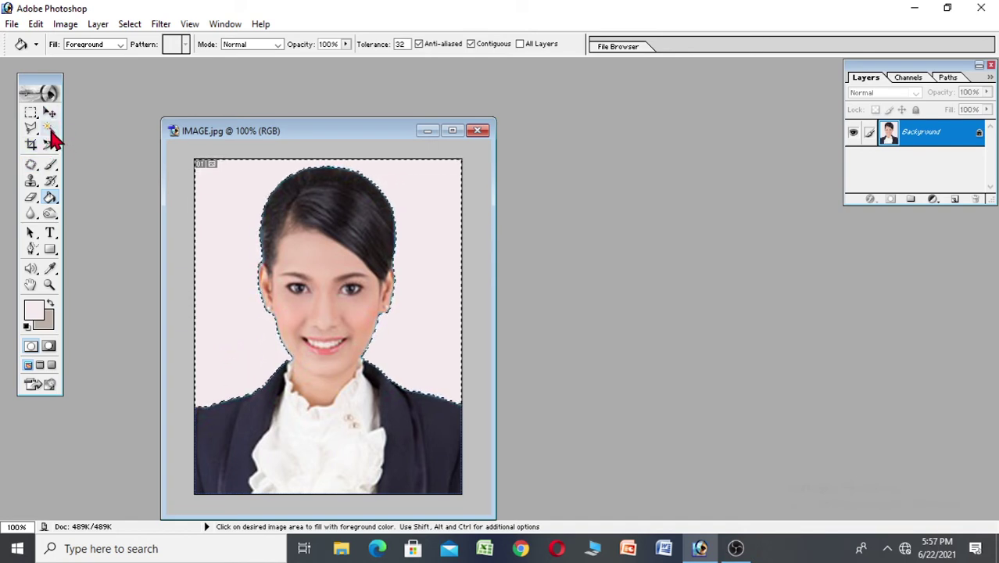
{"action": "left_click", "coordinate": [50, 129]}
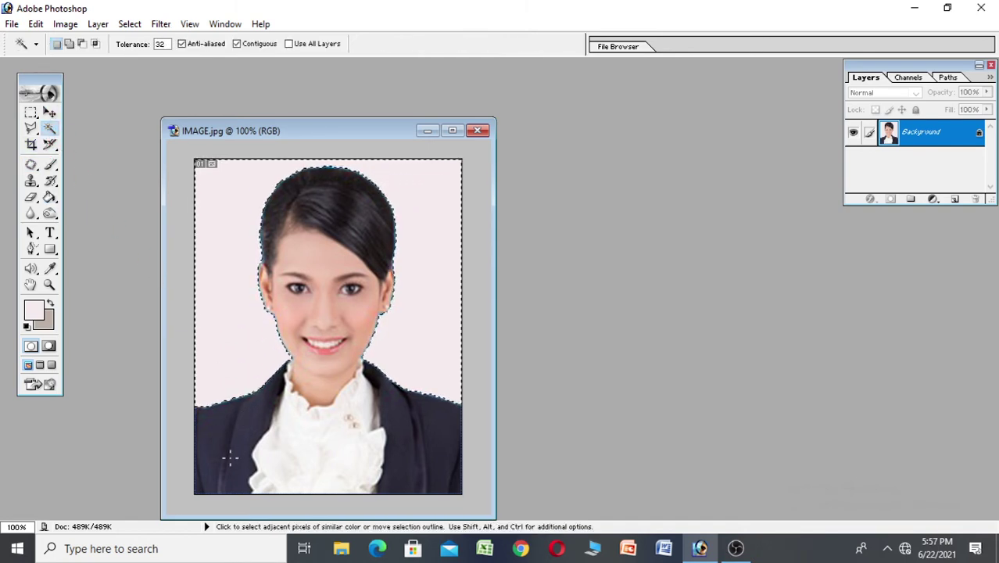
Deselect the background and switch to the Move tool, browsing the Edit menu
{"action": "left_click", "coordinate": [181, 417]}
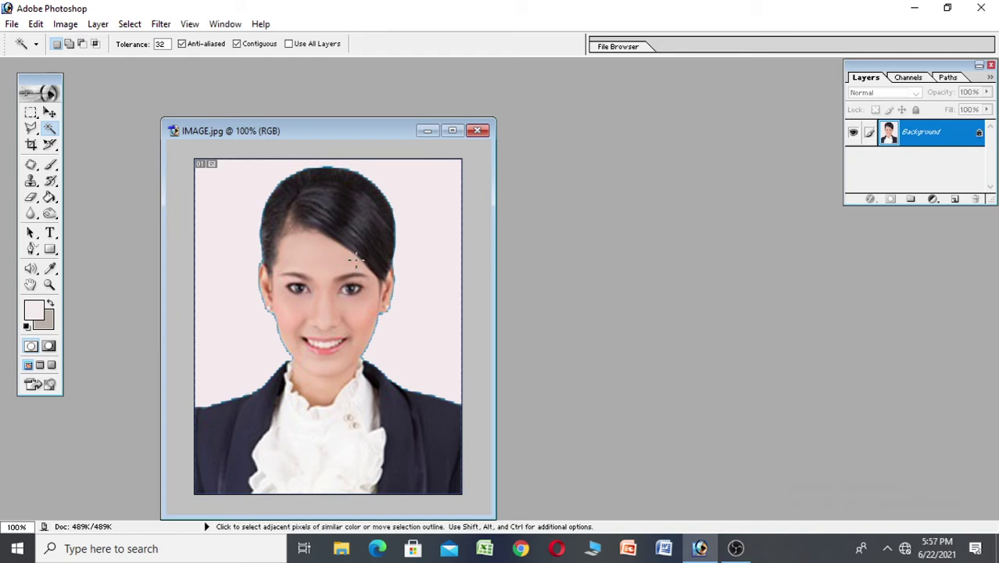
{"action": "left_click", "coordinate": [36, 24]}
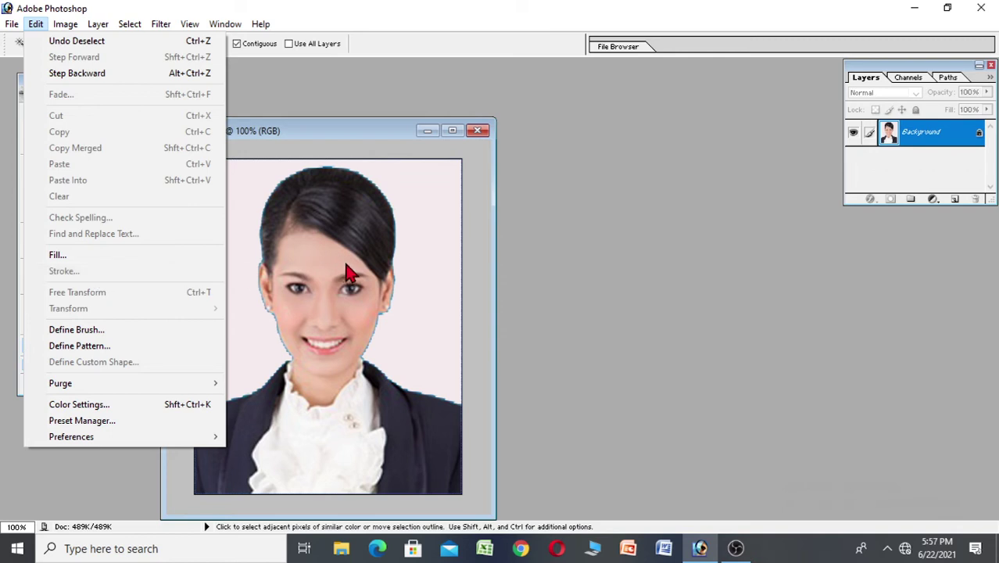
{"action": "left_click", "coordinate": [526, 266]}
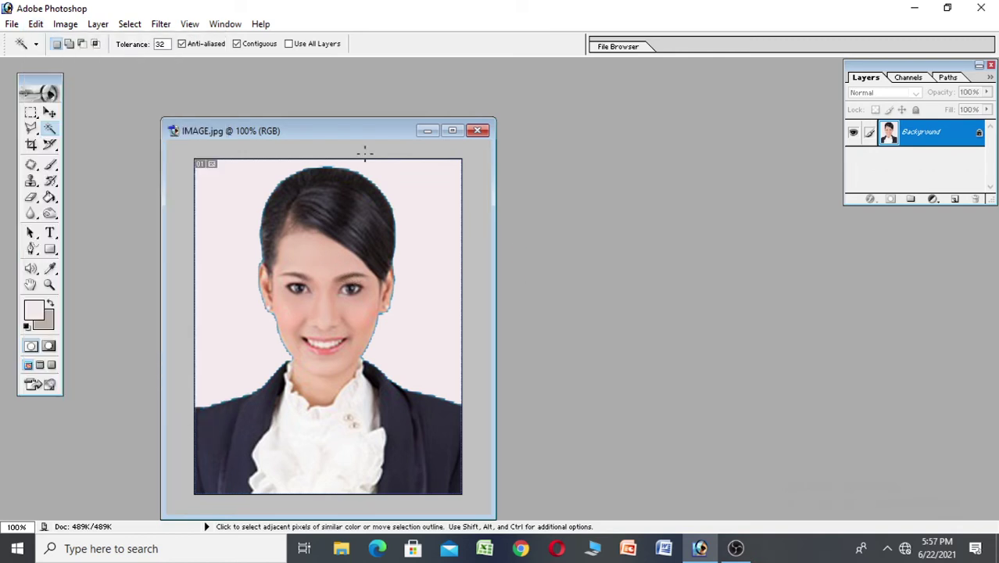
{"action": "left_click", "coordinate": [50, 113]}
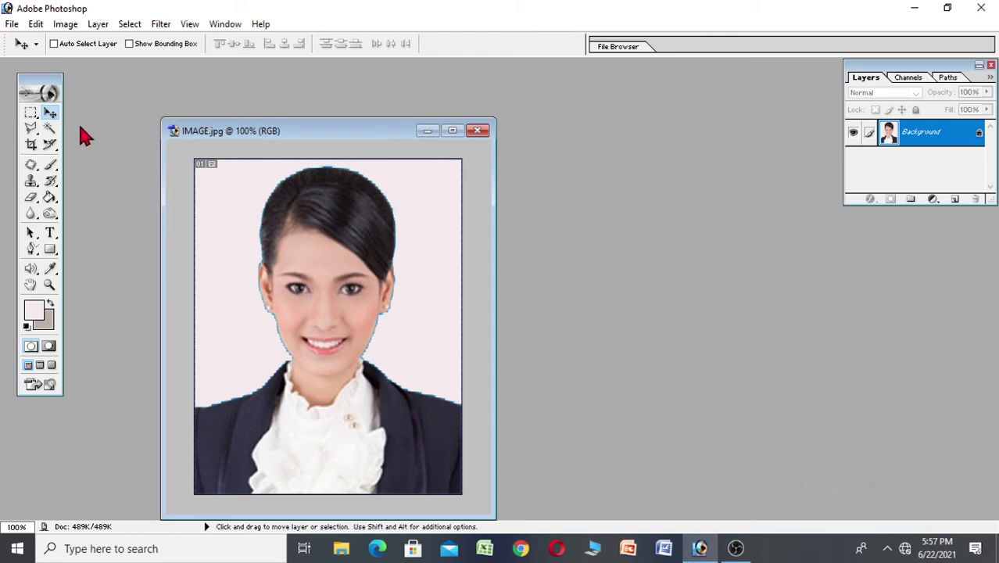
{"action": "left_click", "coordinate": [37, 25]}
{"action": "left_click", "coordinate": [37, 25]}
Create a blank A4 document (210 × 297 mm, 300 ppi) and place it beside the portrait
{"action": "left_click", "coordinate": [12, 24]}
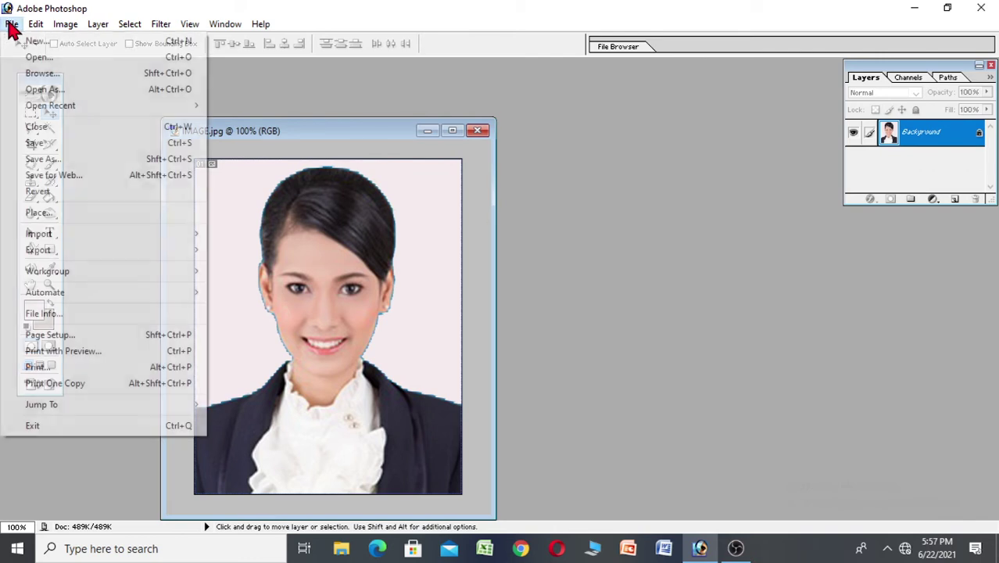
{"action": "left_click", "coordinate": [33, 39]}
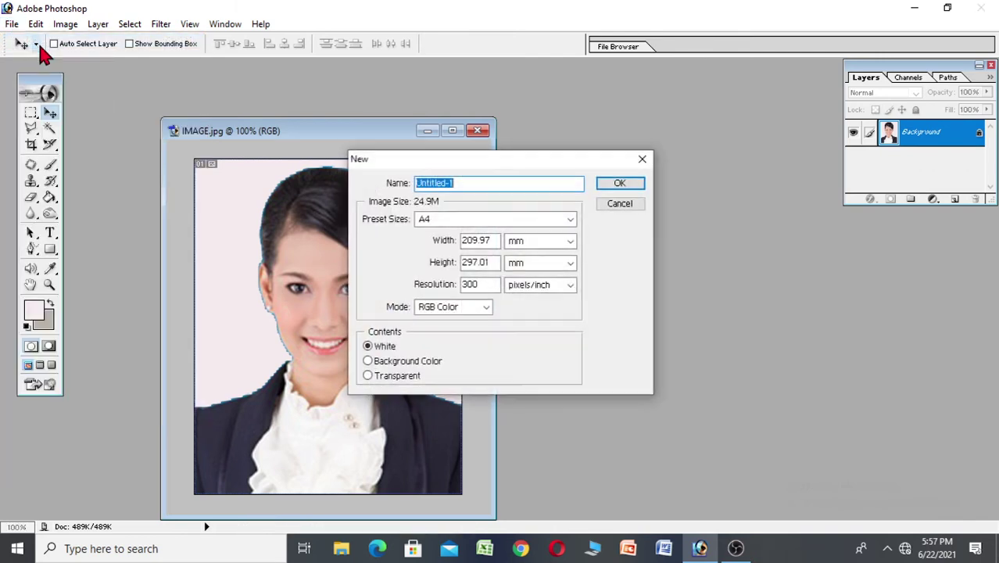
{"action": "left_click", "coordinate": [569, 220]}
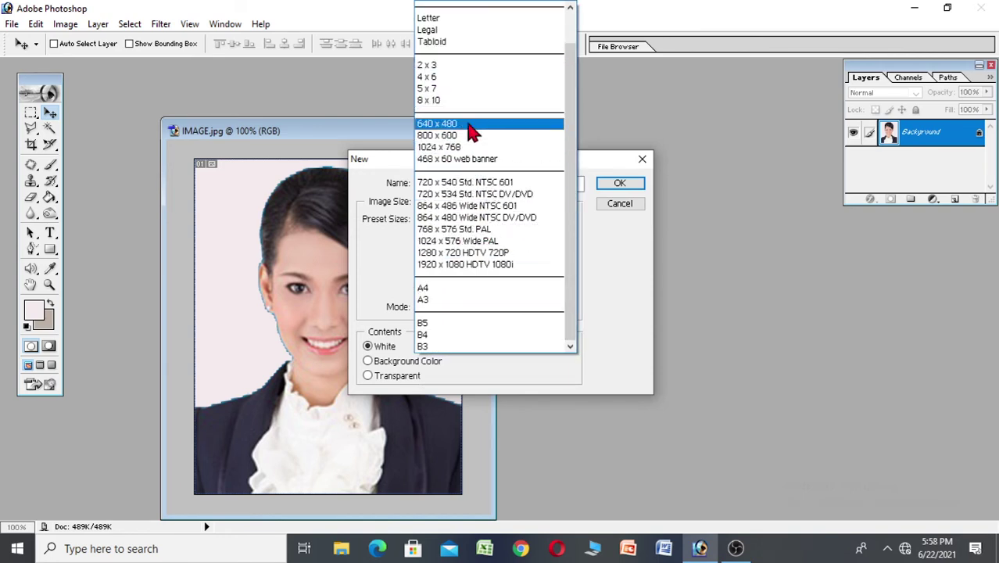
{"action": "left_click", "coordinate": [445, 289]}
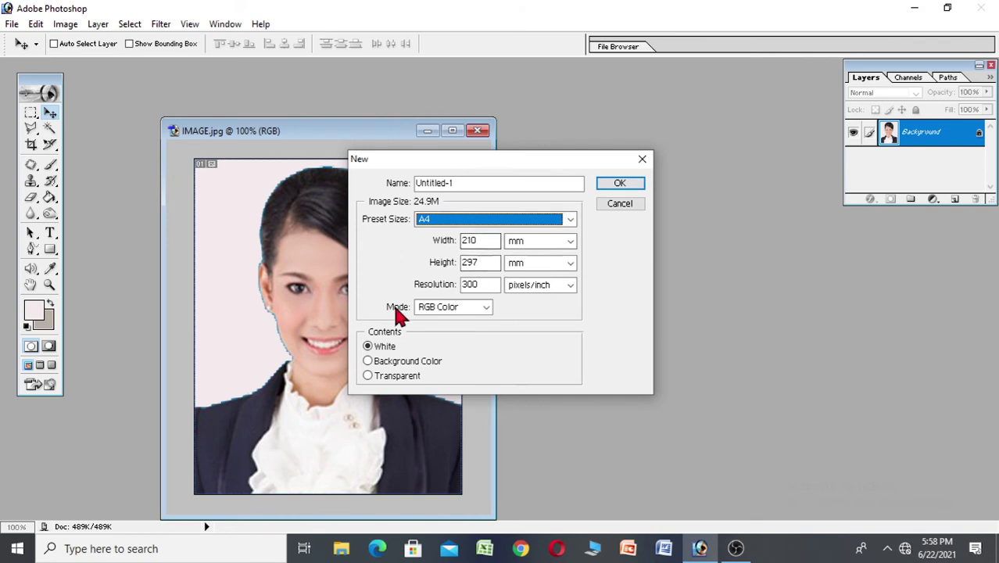
{"action": "left_click", "coordinate": [621, 185]}
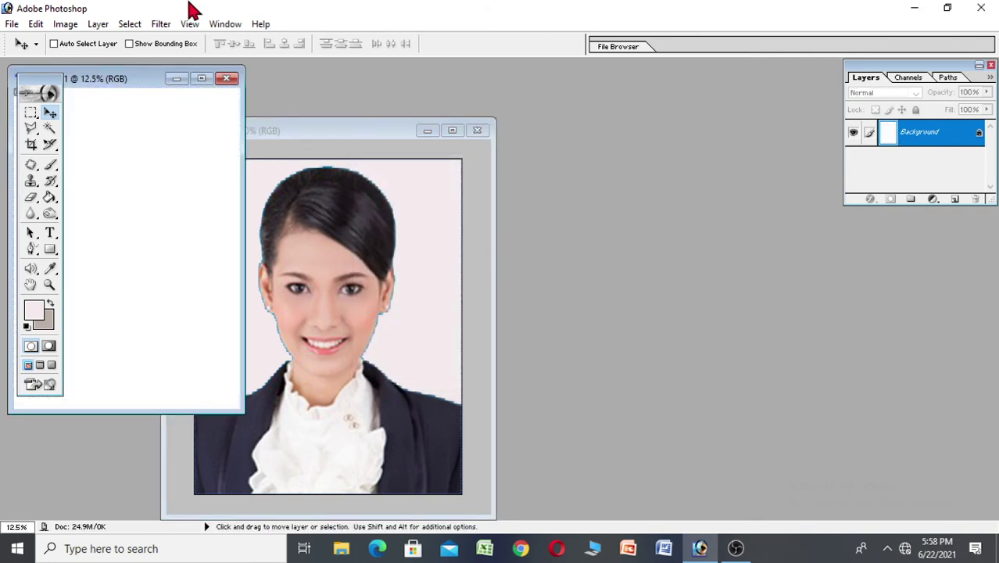
{"action": "left_click_drag", "start_coordinate": [141, 83], "coordinate": [641, 145]}
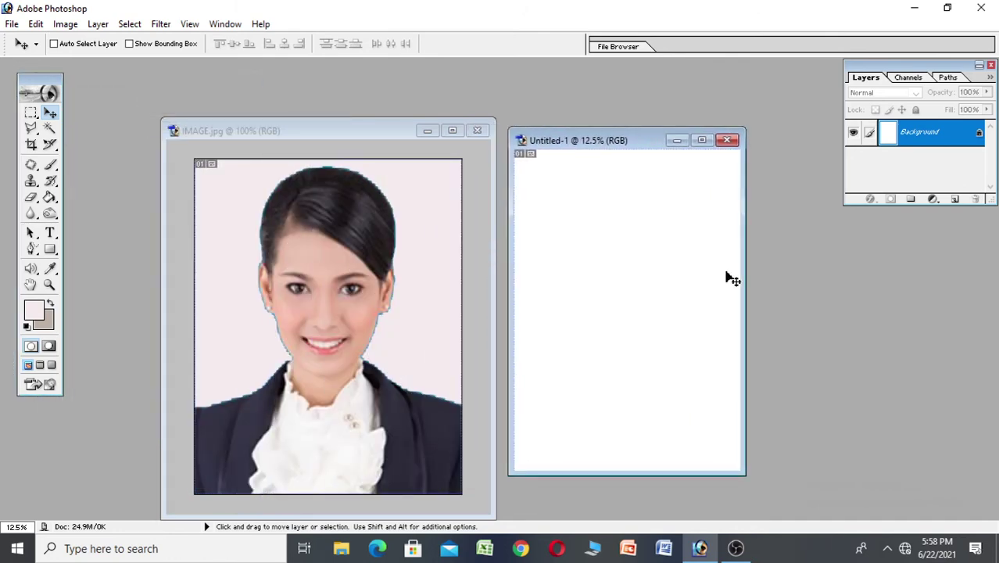
{"action": "left_click_drag", "start_coordinate": [744, 279], "coordinate": [819, 282]}
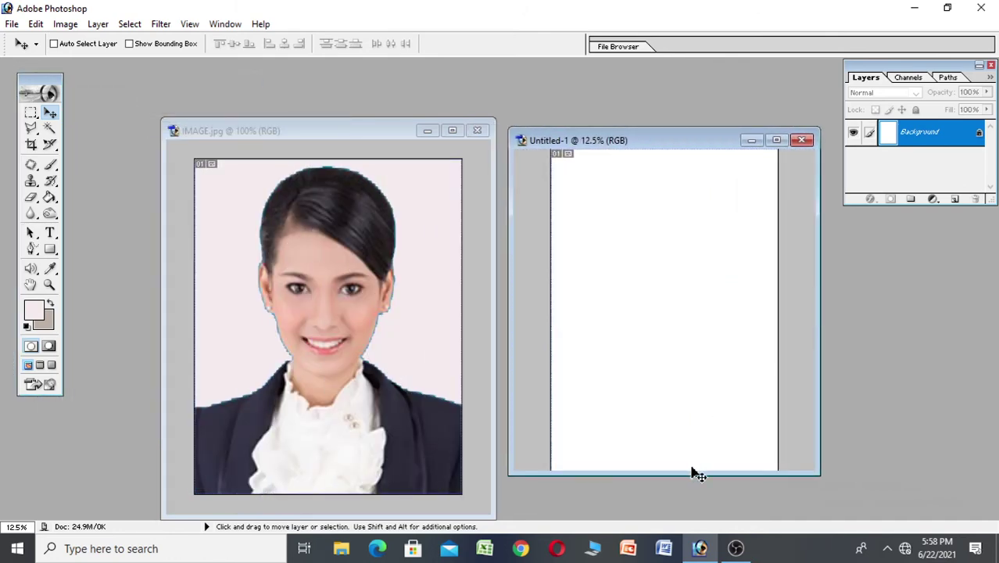
Drag the portrait from IMAGE.jpg onto Untitled-1's top-left as Layer 1, then maximize the page
{"action": "left_click_drag", "start_coordinate": [690, 474], "coordinate": [696, 503]}
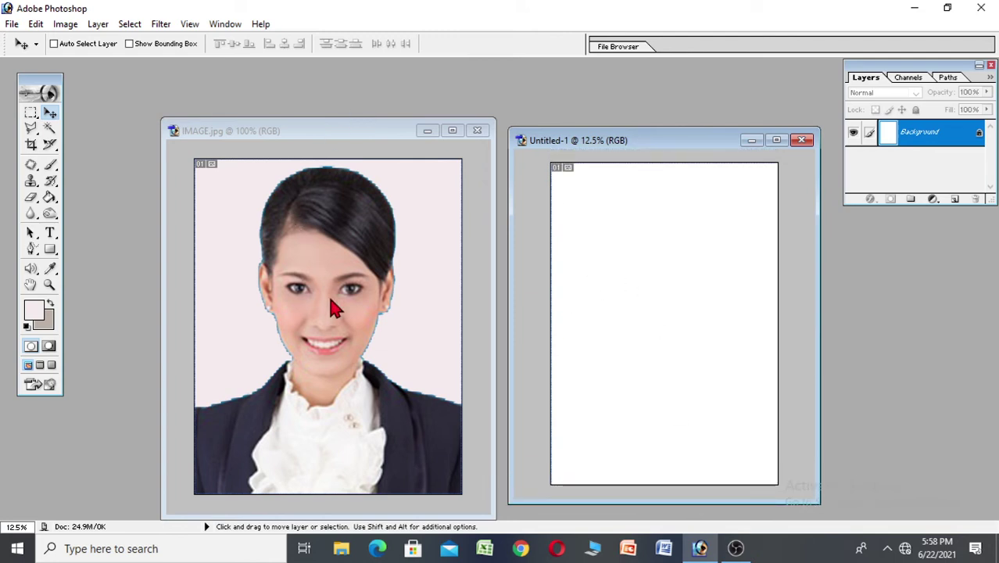
{"action": "left_click", "coordinate": [50, 114]}
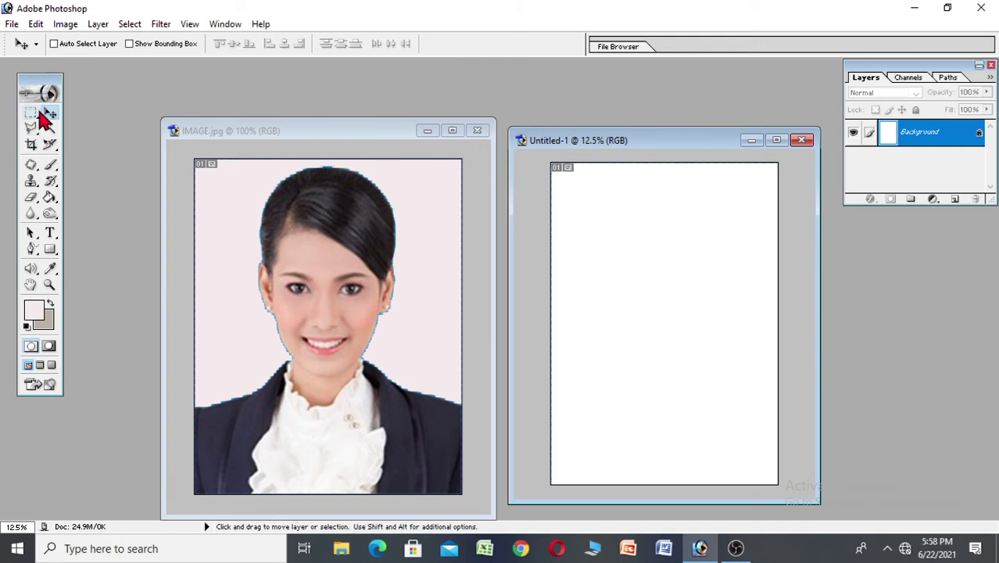
{"action": "left_click", "coordinate": [258, 279]}
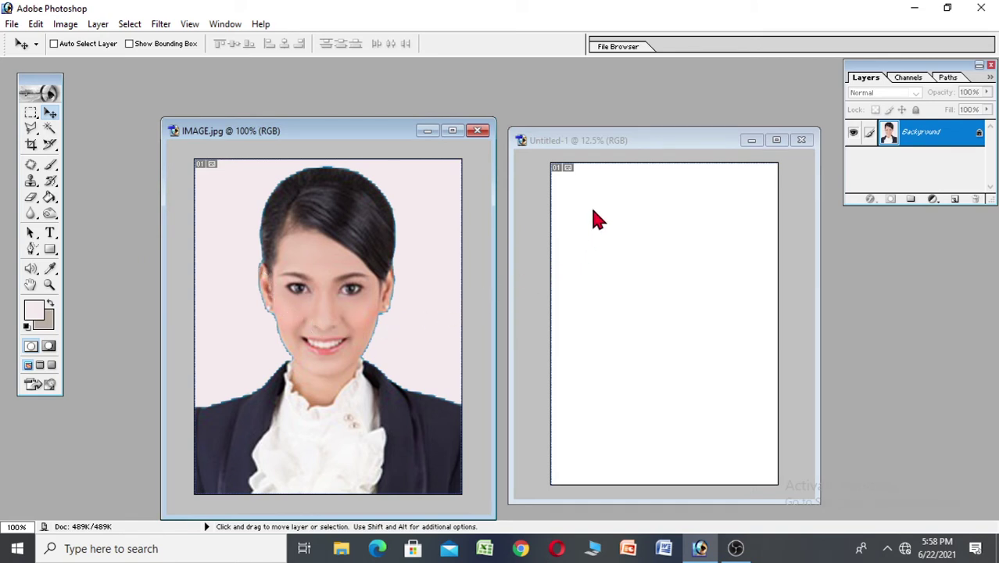
{"action": "mouse_move", "coordinate": [304, 270]}
{"action": "left_mouse_down"}
{"action": "mouse_move", "coordinate": [508, 290]}
{"action": "mouse_move", "coordinate": [580, 188]}
{"action": "left_mouse_up"}
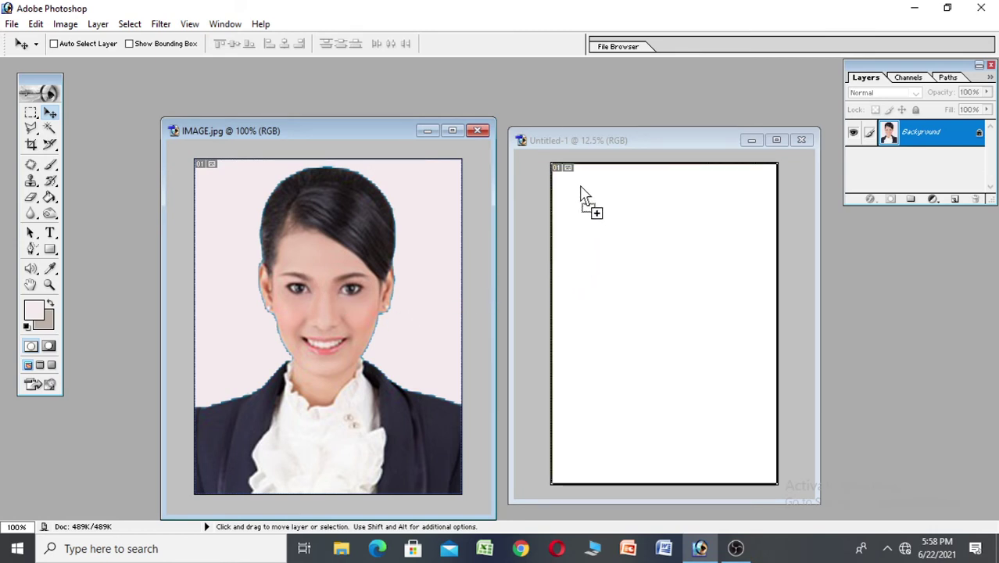
{"action": "left_click_drag", "start_coordinate": [580, 188], "coordinate": [580, 190]}
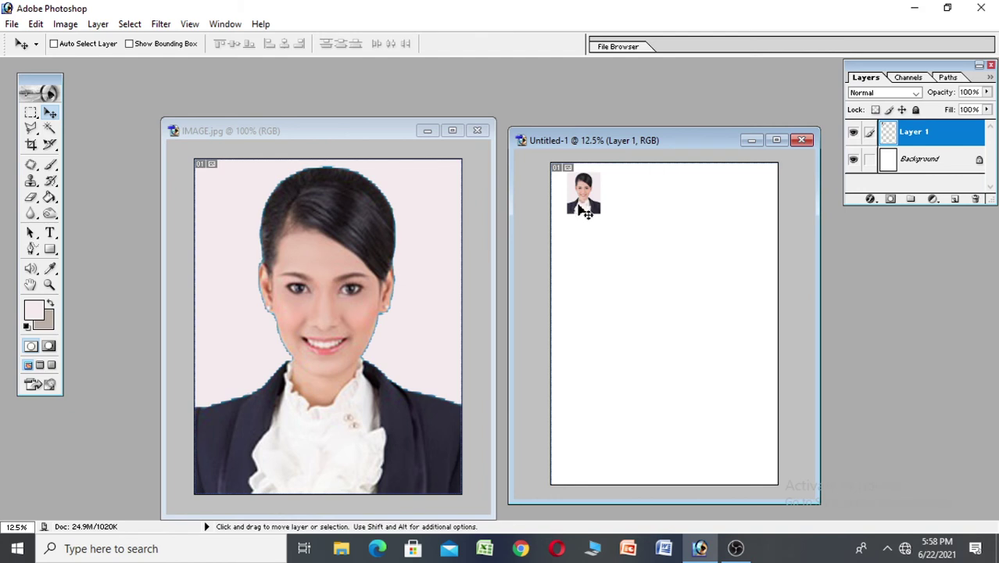
{"action": "left_click", "coordinate": [776, 141]}
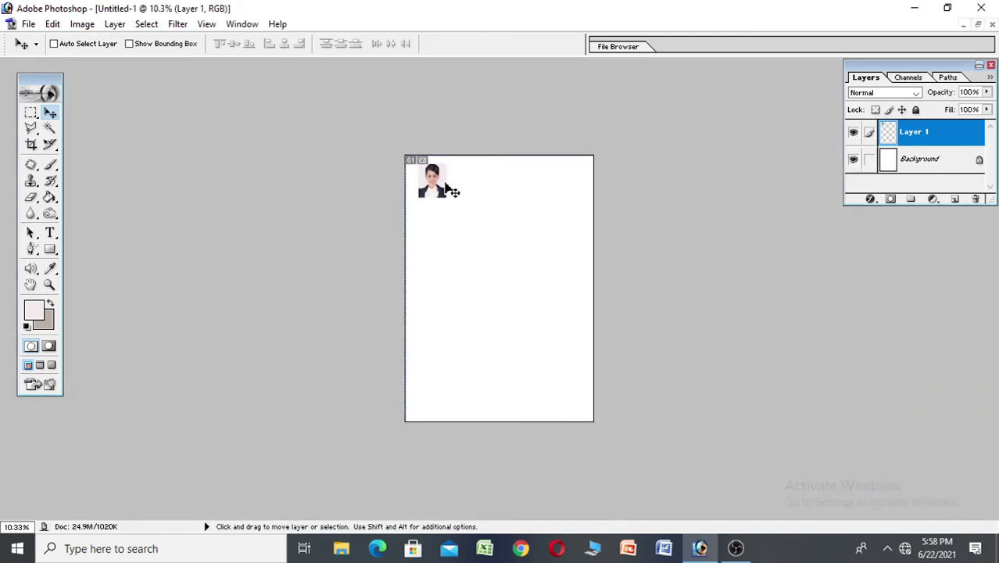
Zoom in on the A4 page and reach the Stroke command in the Edit menu
{"action": "key", "text": "ctrl+plus"}
{"action": "key", "text": "ctrl+plus"}
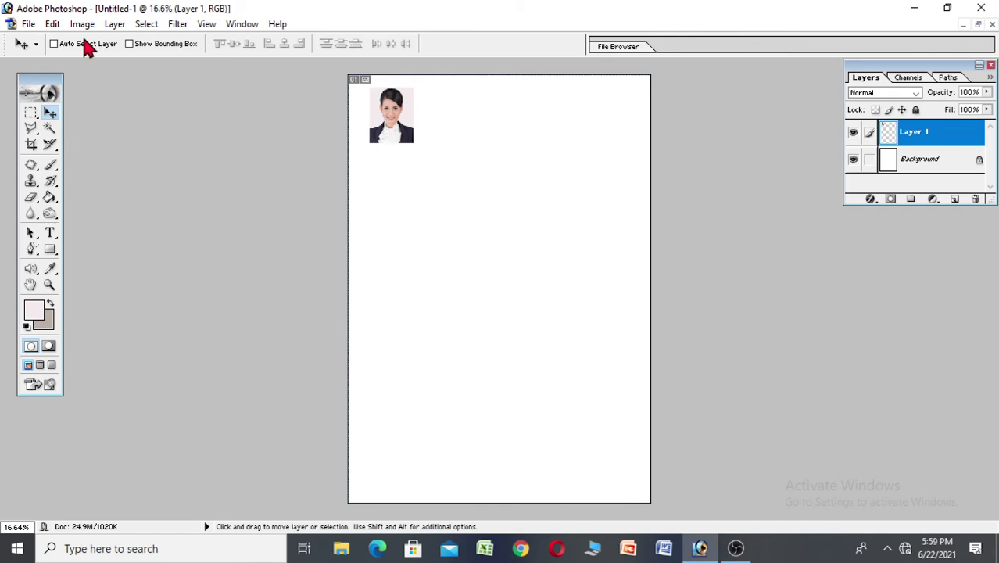
{"action": "left_click", "coordinate": [53, 25]}
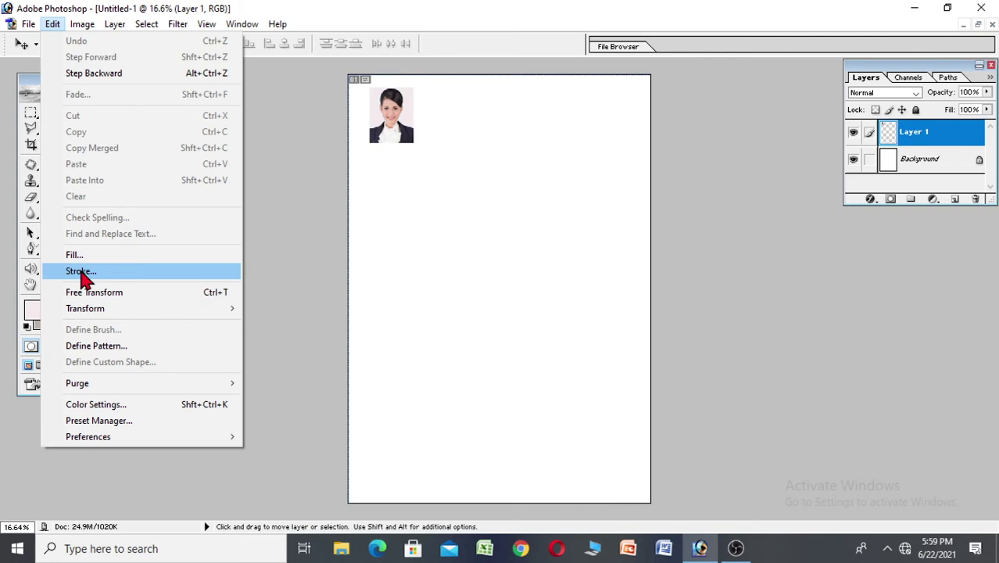
Apply a 5 px centered magenta (F10D58) stroke around the portrait layer
{"action": "left_click", "coordinate": [82, 273]}
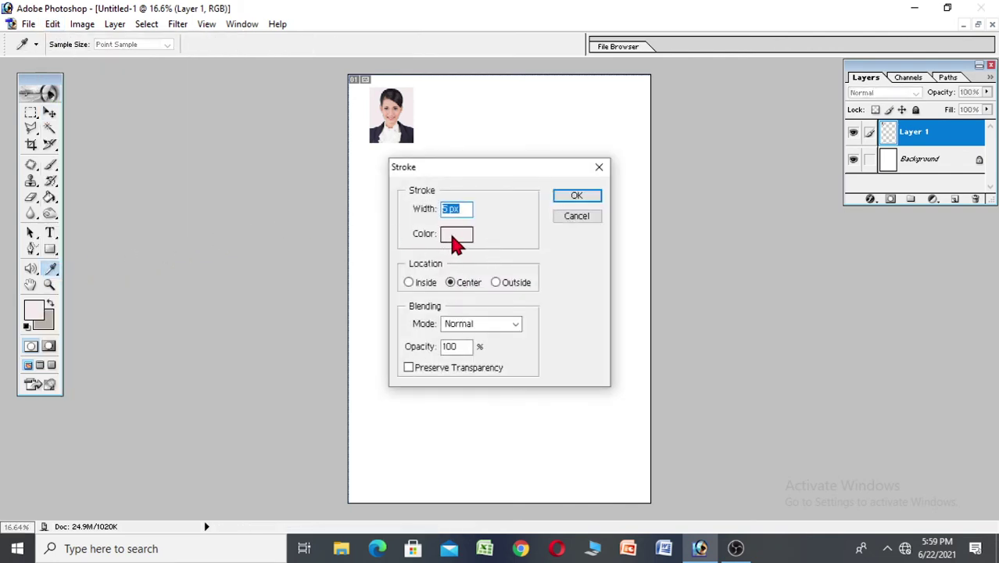
{"action": "left_click", "coordinate": [453, 235]}
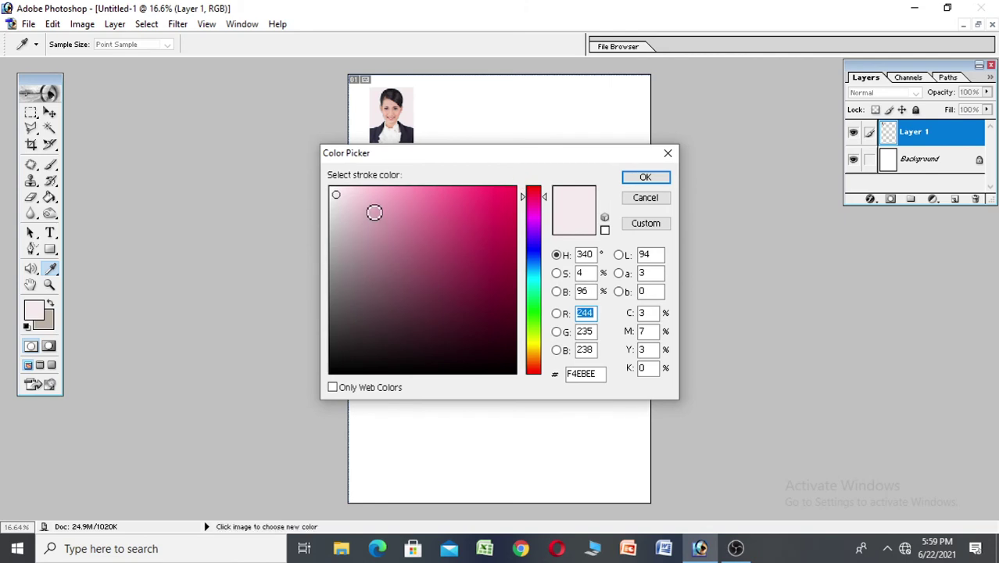
{"action": "left_click", "coordinate": [492, 201]}
{"action": "left_click_drag", "start_coordinate": [491, 201], "coordinate": [502, 203]}
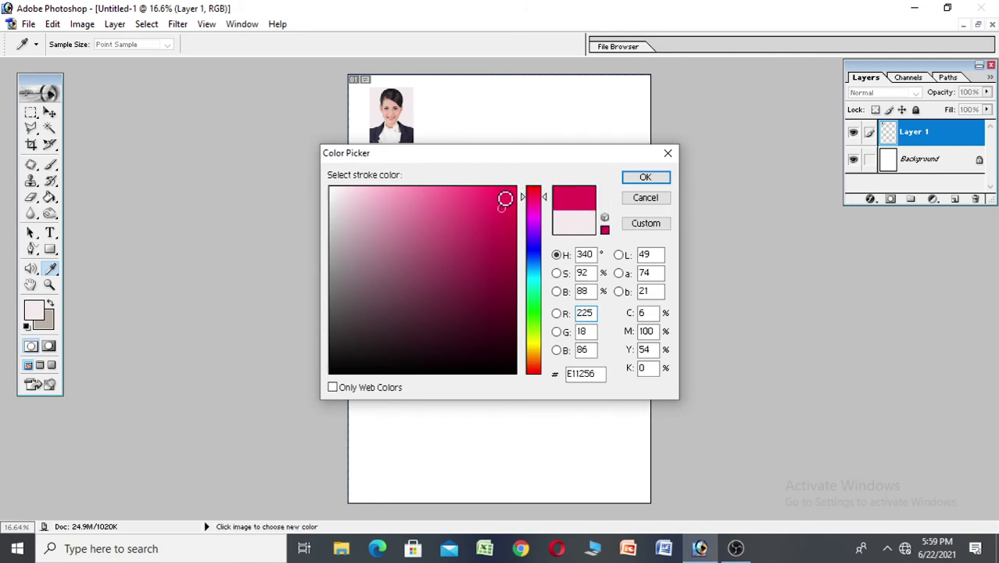
{"action": "left_click_drag", "start_coordinate": [502, 206], "coordinate": [504, 196]}
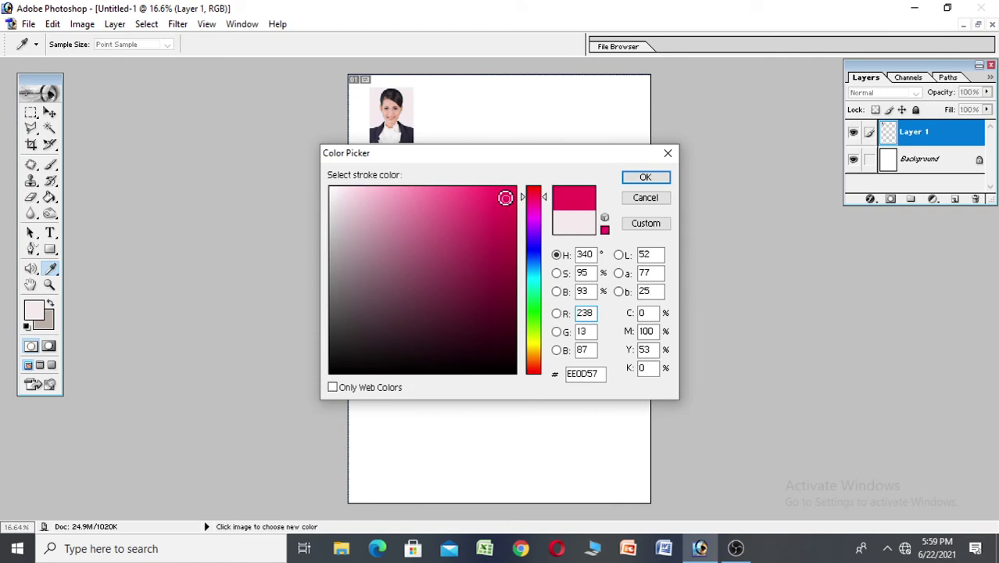
{"action": "left_click", "coordinate": [644, 177]}
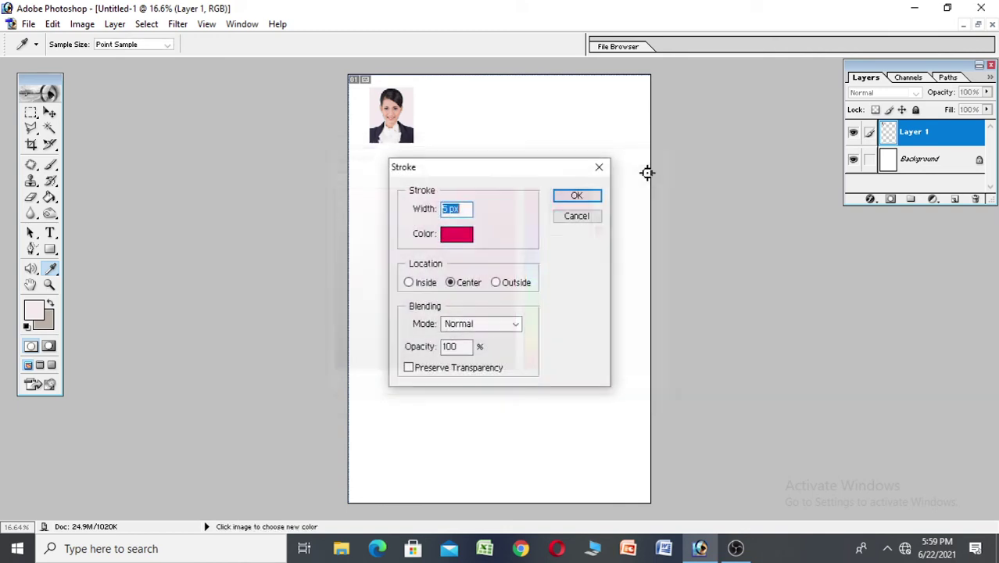
{"action": "left_click", "coordinate": [574, 197]}
{"action": "key", "text": "v"}
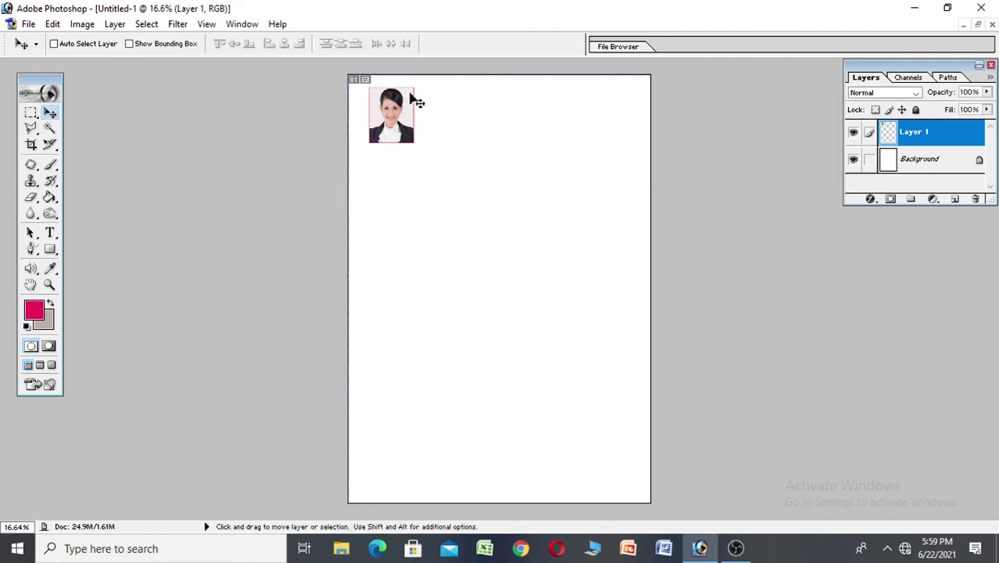
Zoom the view from 18.3% to 33.3% with the Move tool ready to copy
{"action": "scroll", "coordinate": [445, 175], "scroll_direction": "down", "scroll_amount": 1}
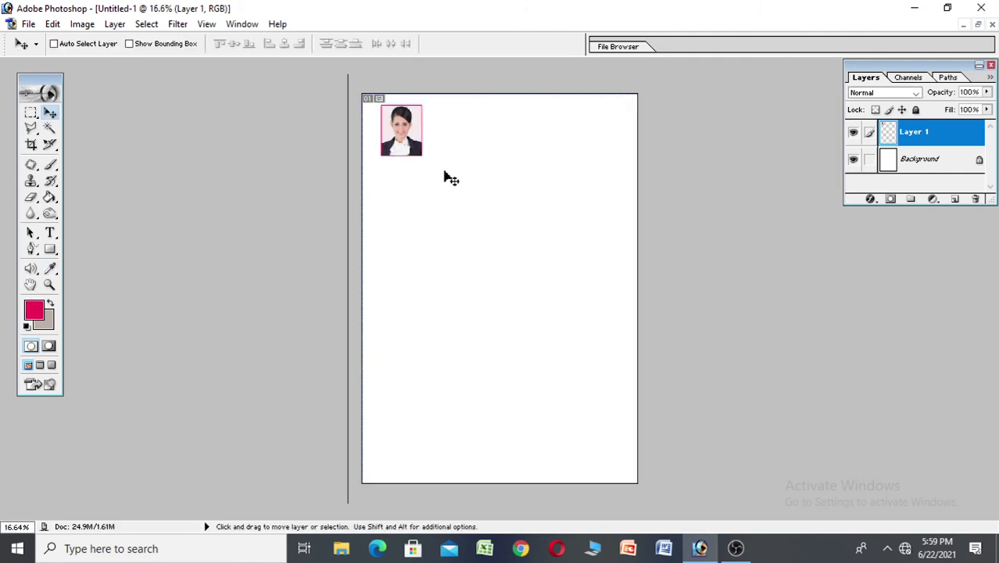
{"action": "scroll", "coordinate": [445, 176], "scroll_direction": "up", "scroll_amount": 2}
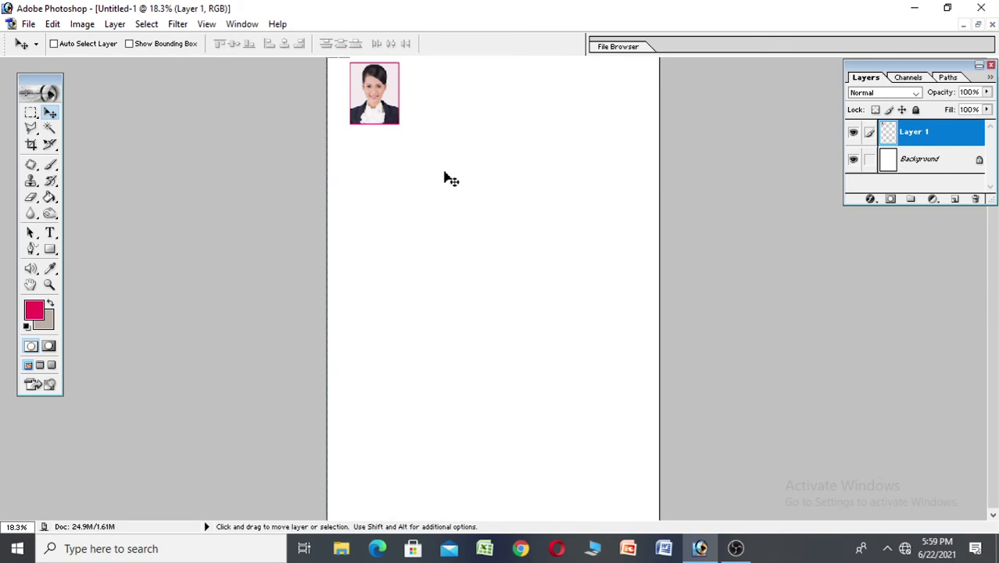
{"action": "scroll", "coordinate": [451, 179], "scroll_direction": "up", "scroll_amount": 1}
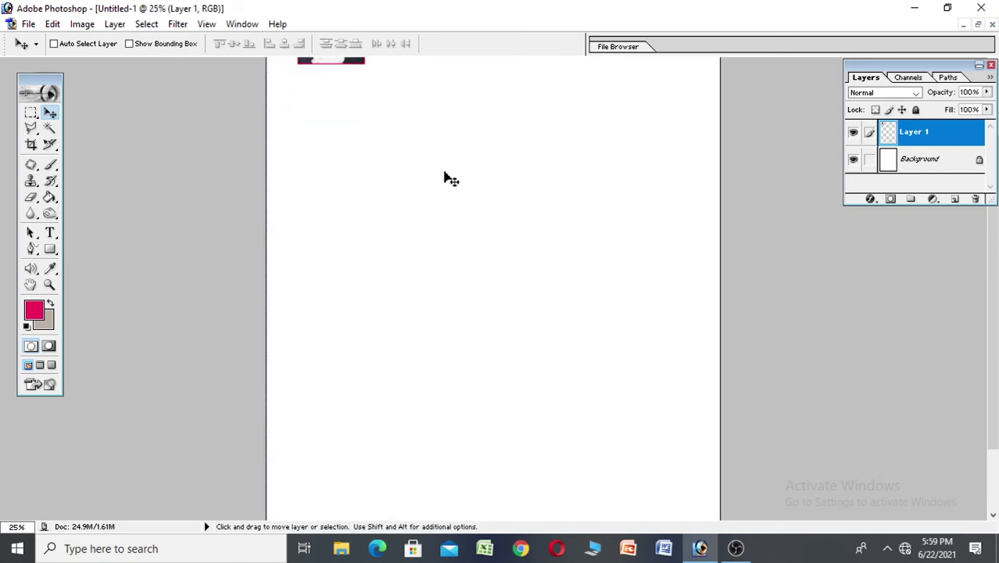
{"action": "scroll", "coordinate": [450, 177], "scroll_direction": "up", "scroll_amount": 1}
{"action": "scroll", "coordinate": [450, 174], "scroll_direction": "up", "scroll_amount": 2}
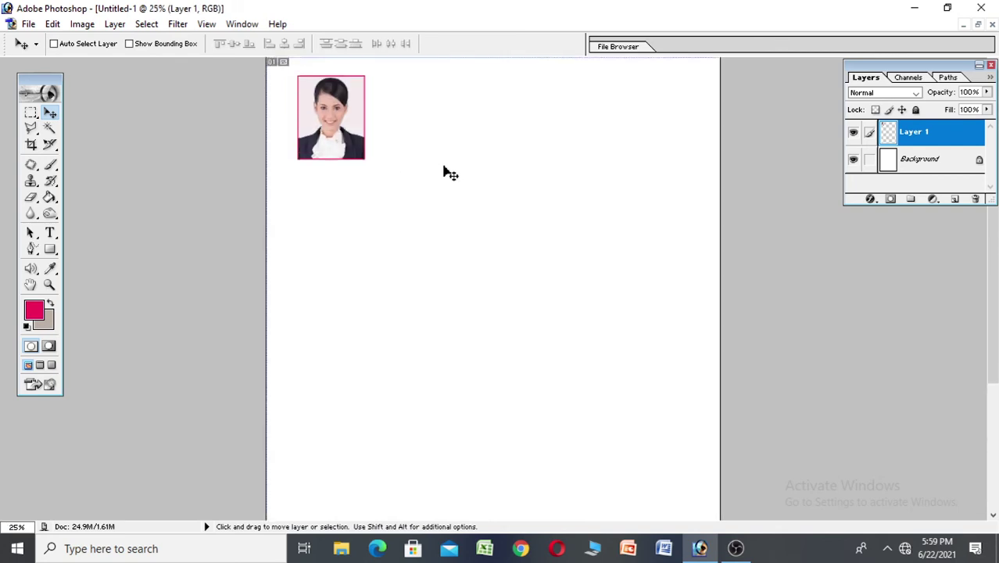
{"action": "scroll", "coordinate": [450, 173], "scroll_direction": "up", "scroll_amount": 1}
{"action": "scroll", "coordinate": [450, 174], "scroll_direction": "up", "scroll_amount": 1}
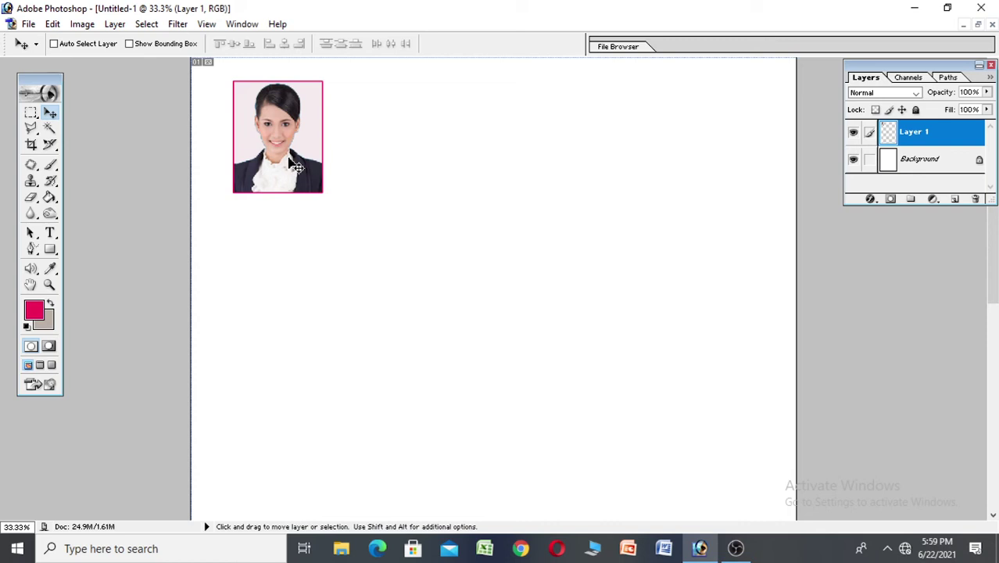
{"action": "key", "text": "alt"}
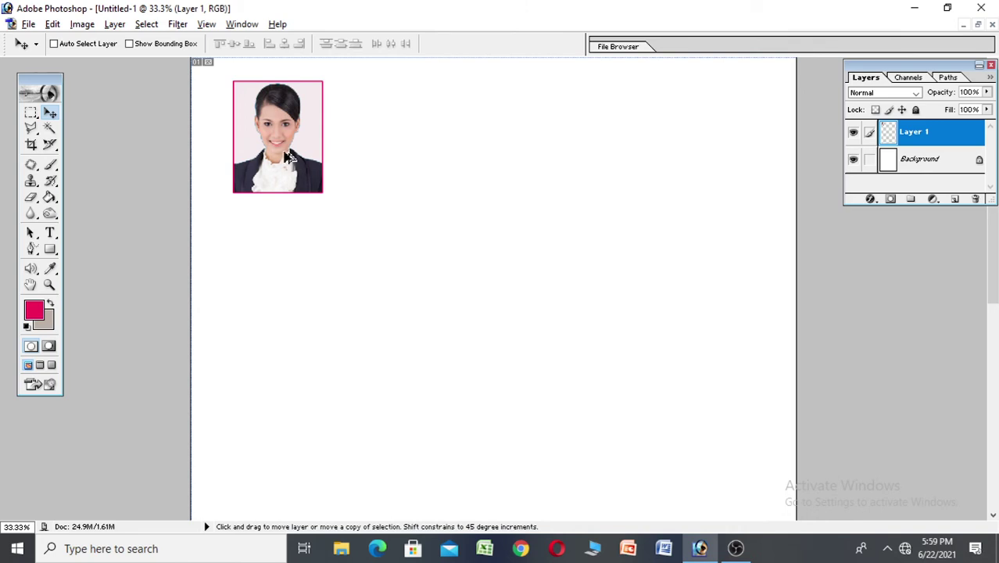
Alt-drag two portrait copies to the right, aligned level with the original
{"action": "left_click_drag", "start_coordinate": [282, 146], "coordinate": [375, 149]}
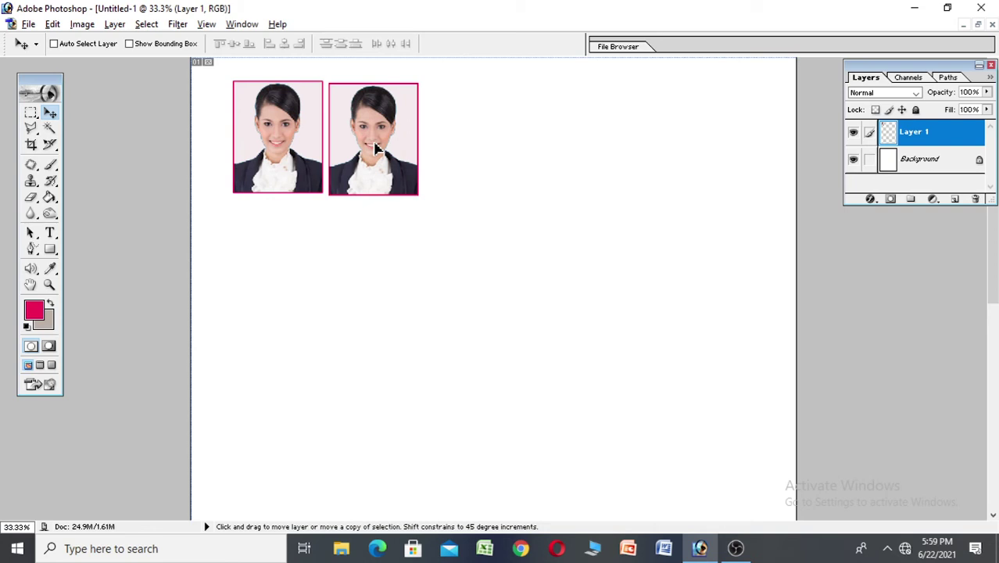
{"action": "left_click_drag", "start_coordinate": [375, 149], "coordinate": [375, 151]}
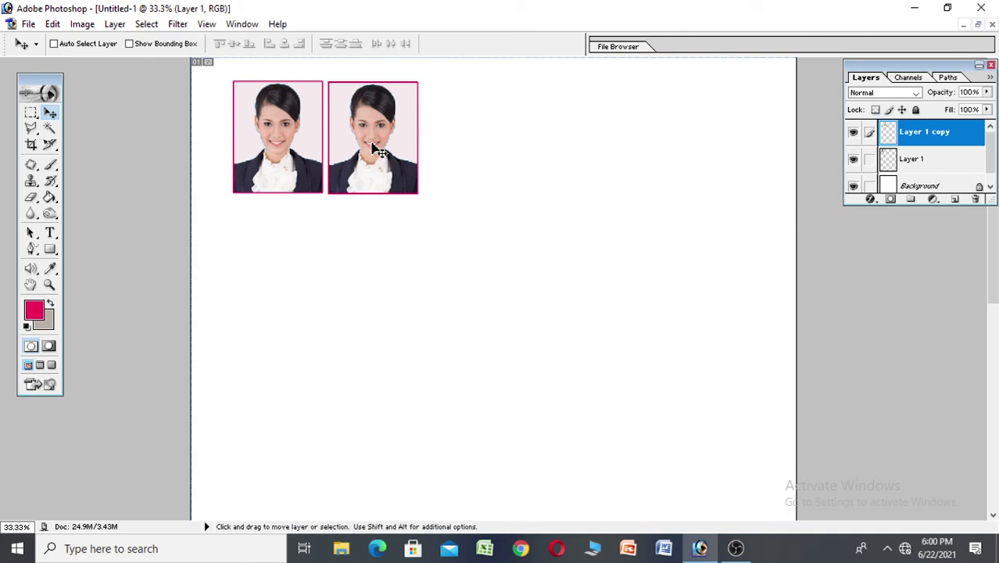
{"action": "key", "text": "alt"}
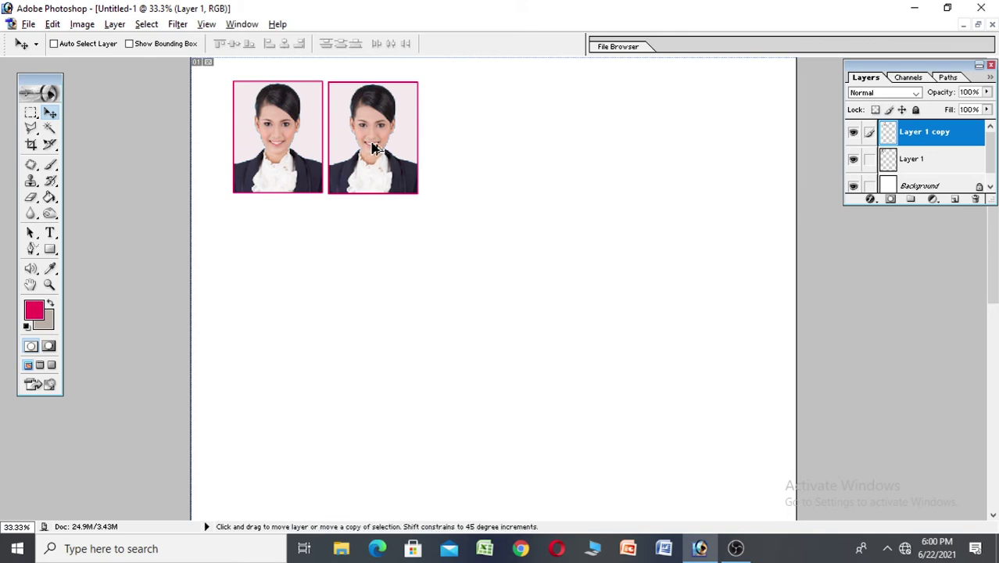
{"action": "left_click_drag", "start_coordinate": [374, 148], "coordinate": [470, 152]}
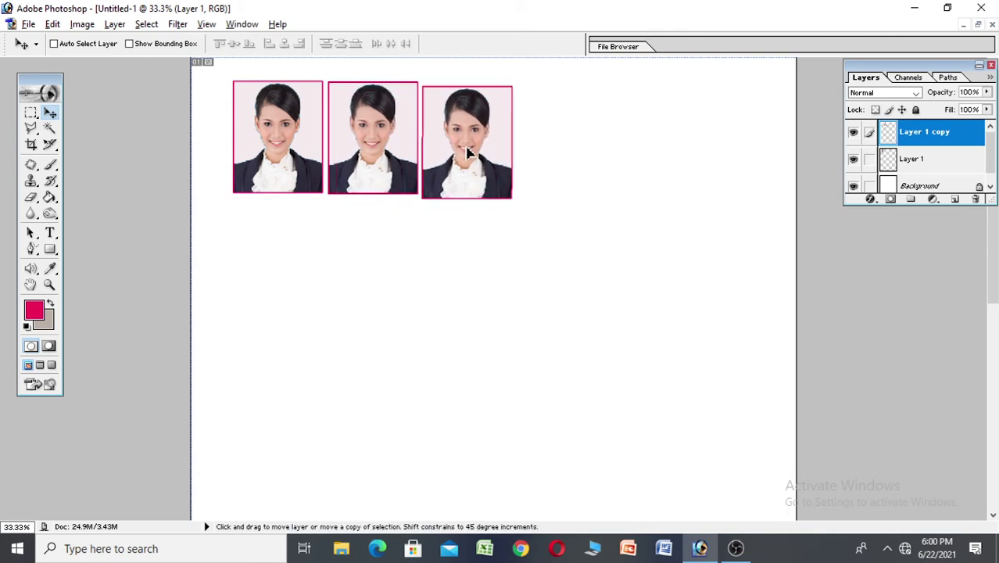
{"action": "left_click_drag", "start_coordinate": [470, 152], "coordinate": [469, 149]}
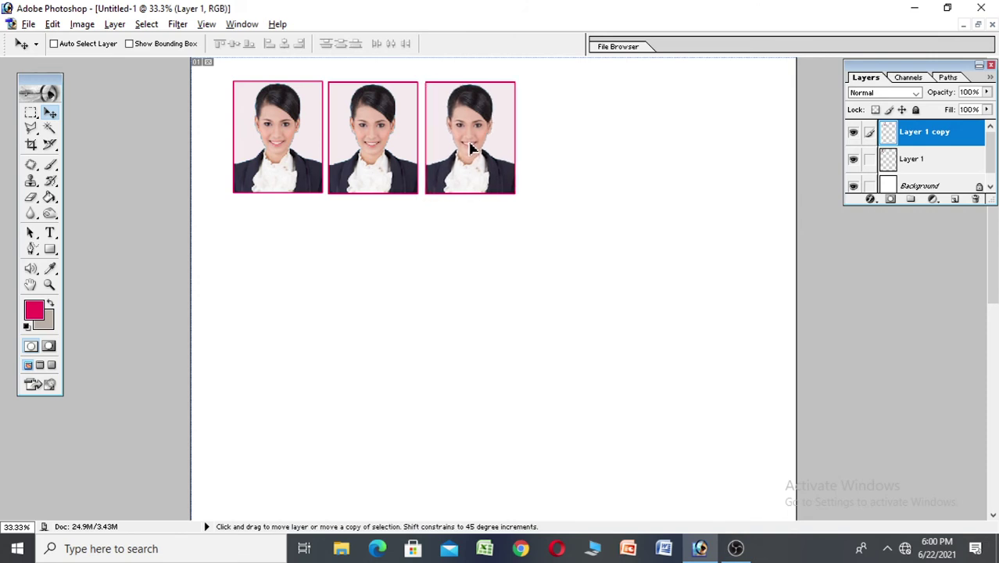
{"action": "left_click", "coordinate": [469, 149], "text": "alt"}
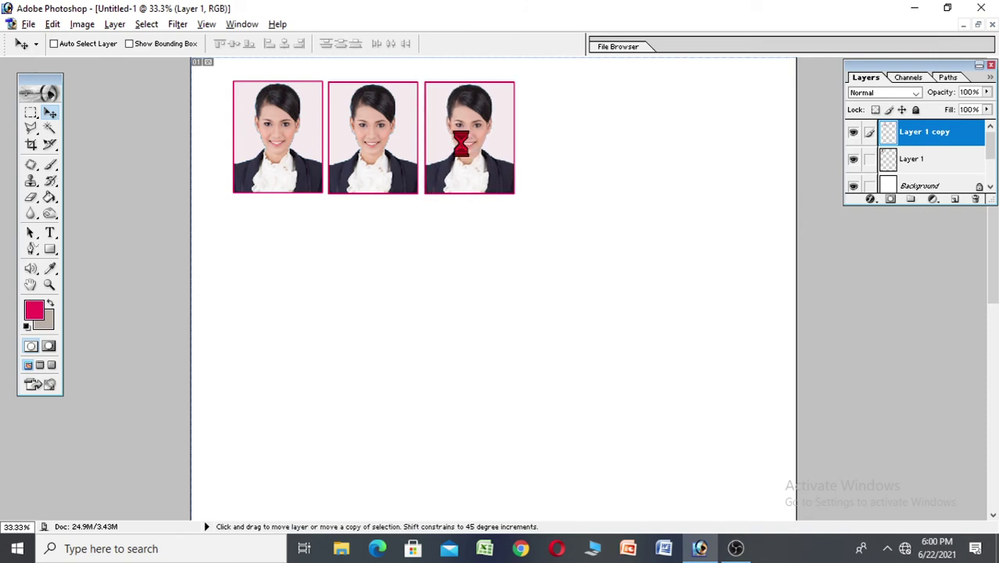
Add a fourth and fifth aligned copy to complete the five-photo top row
{"action": "key", "text": "alt"}
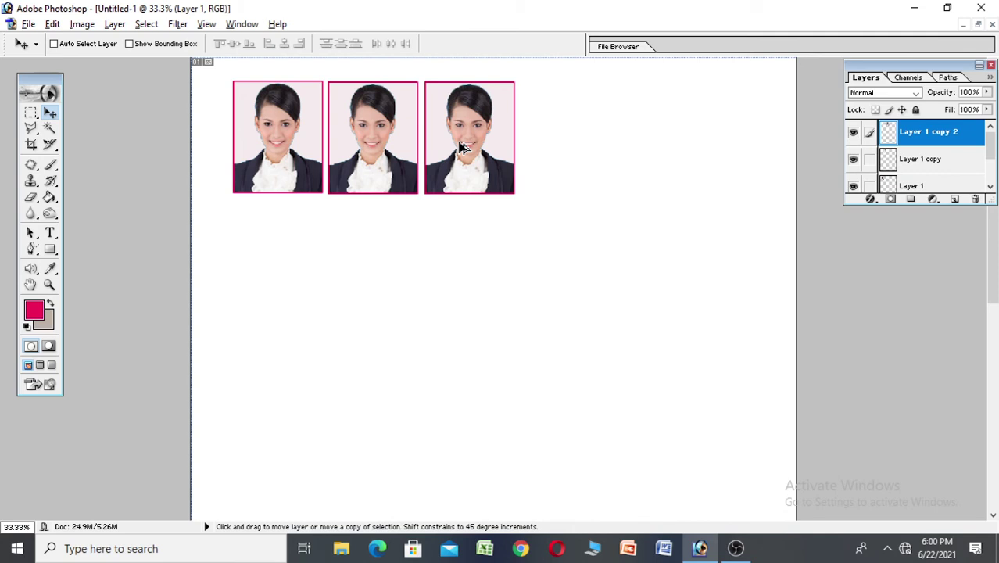
{"action": "left_click_drag", "start_coordinate": [461, 147], "coordinate": [560, 147]}
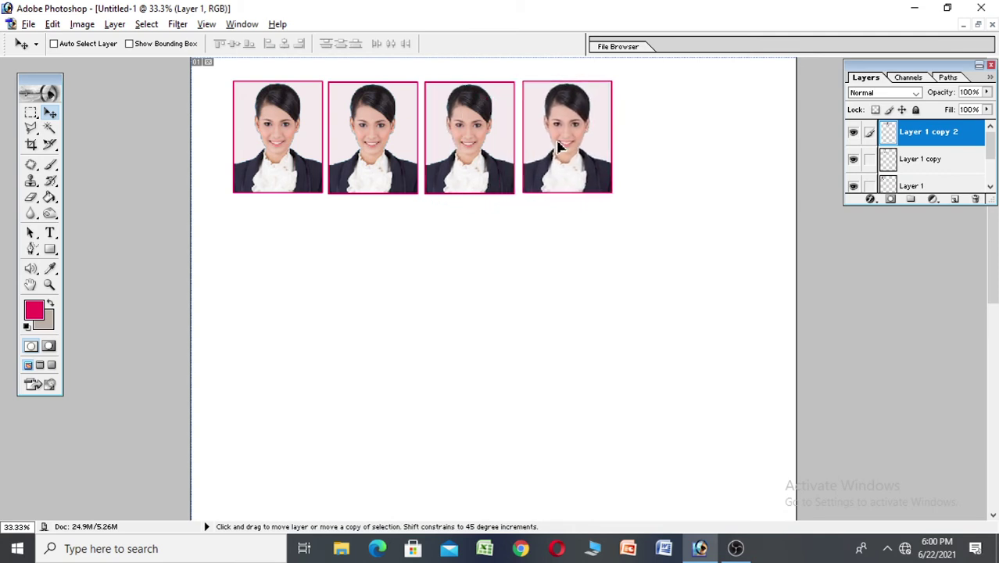
{"action": "left_click_drag", "start_coordinate": [560, 147], "coordinate": [551, 149]}
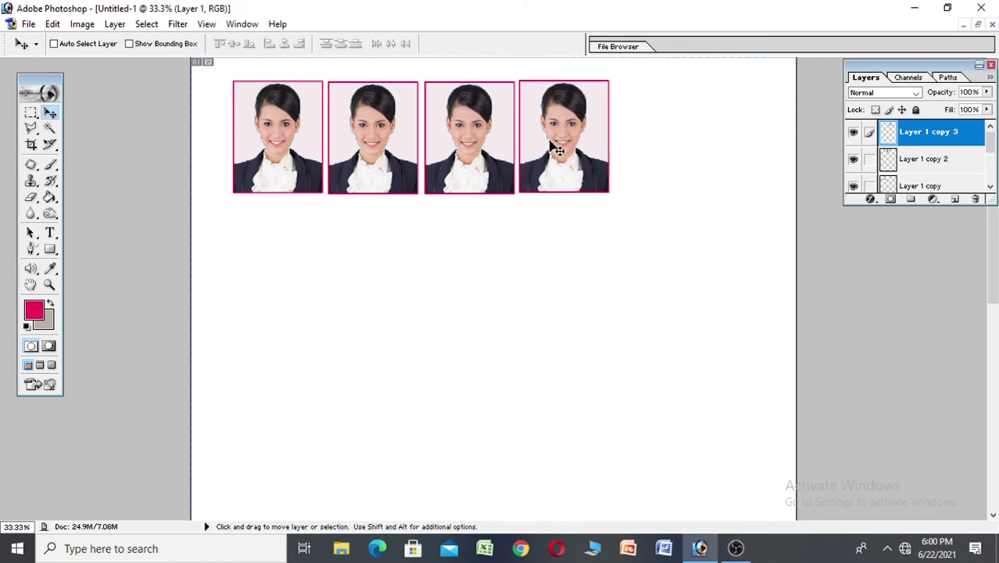
{"action": "key", "text": "Down"}
{"action": "key", "text": "Down"}
{"action": "key", "text": "Down"}
{"action": "key", "text": "Down"}
{"action": "key", "text": "Down"}
{"action": "key", "text": "Down"}
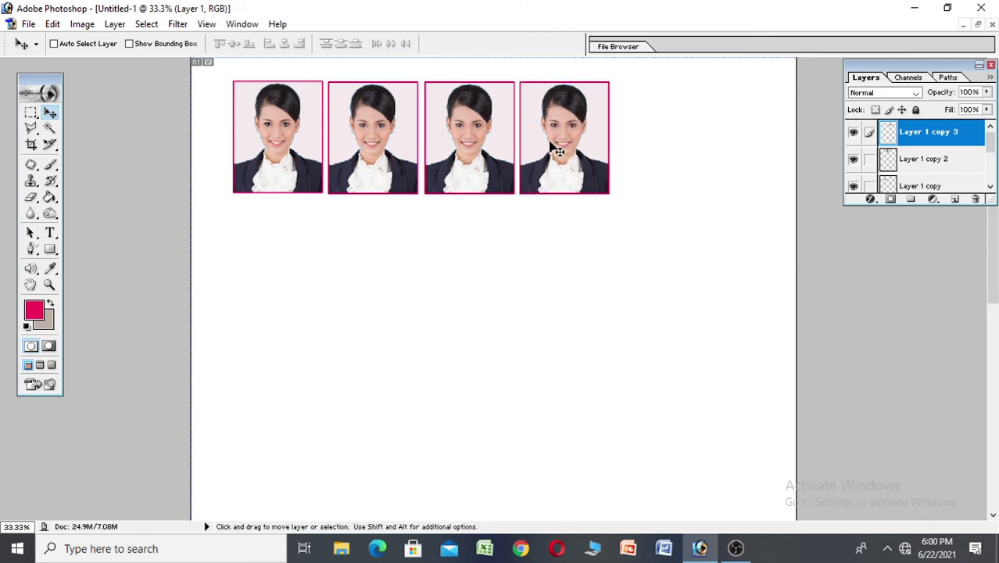
{"action": "left_click_drag", "start_coordinate": [557, 150], "coordinate": [646, 146]}
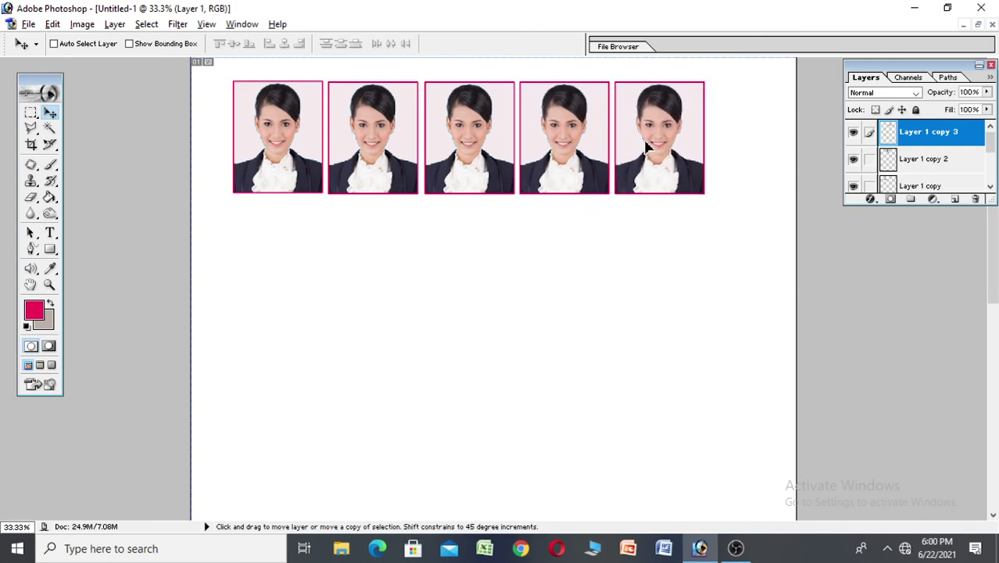
Start the second row with two portrait copies below the right end of the top row
{"action": "left_click", "coordinate": [646, 148], "text": "alt"}
{"action": "key", "text": "alt"}
{"action": "left_click_drag", "start_coordinate": [646, 147], "coordinate": [645, 268]}
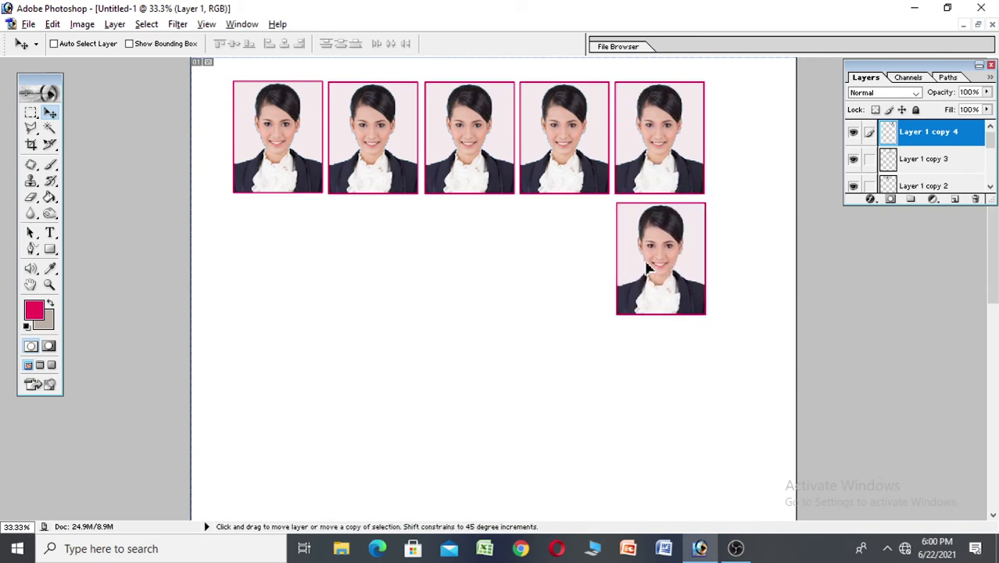
{"action": "left_click", "coordinate": [644, 268], "text": "alt"}
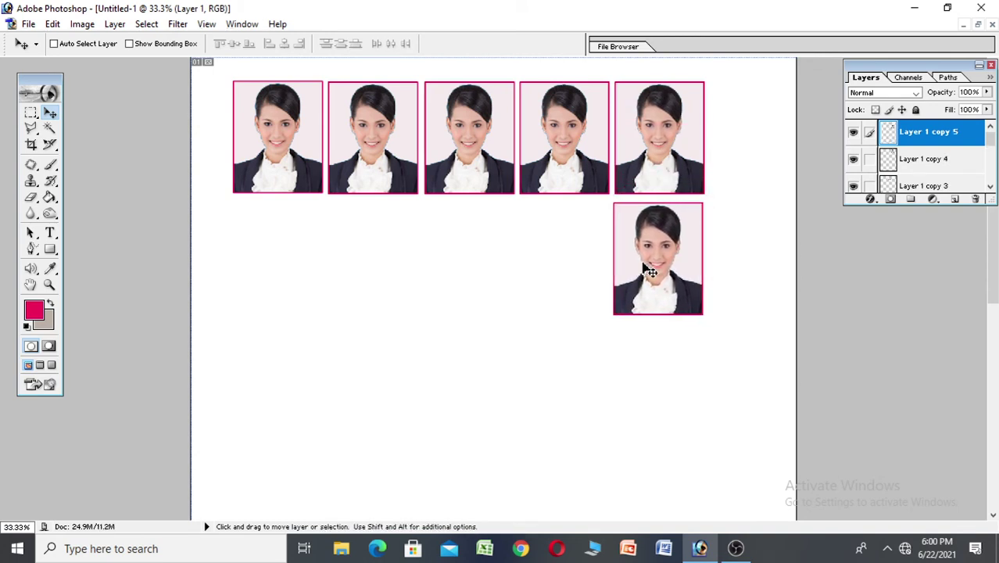
{"action": "left_click_drag", "start_coordinate": [645, 268], "coordinate": [549, 268]}
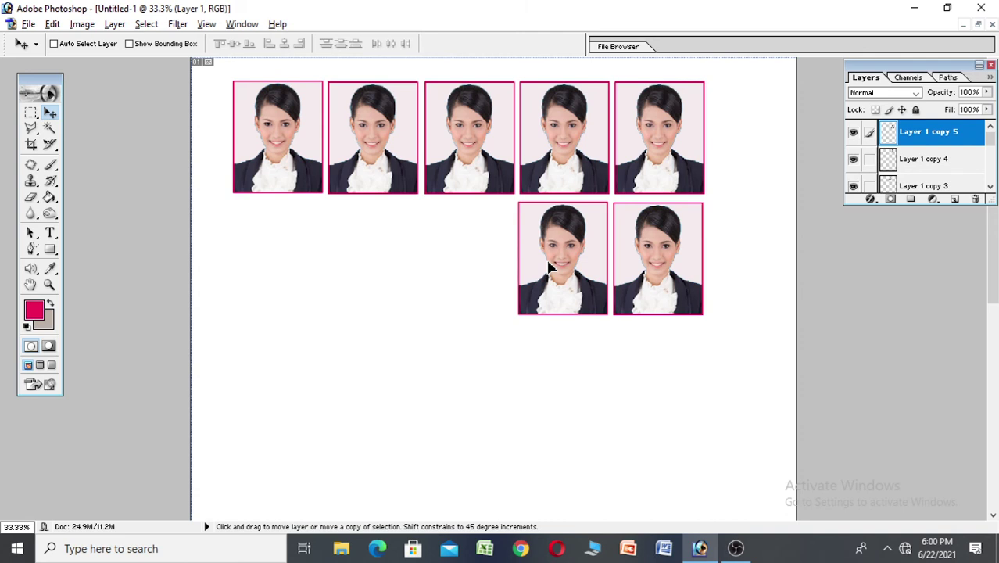
{"action": "left_click", "coordinate": [549, 268], "text": "alt"}
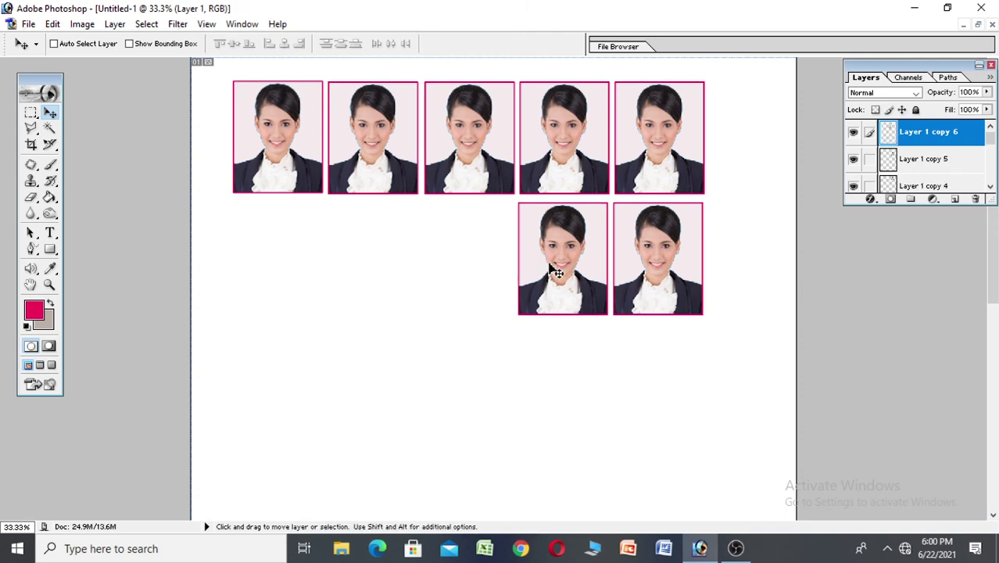
Add three more copies leftward, completing the second row of five photos
{"action": "left_click_drag", "start_coordinate": [554, 269], "coordinate": [456, 267]}
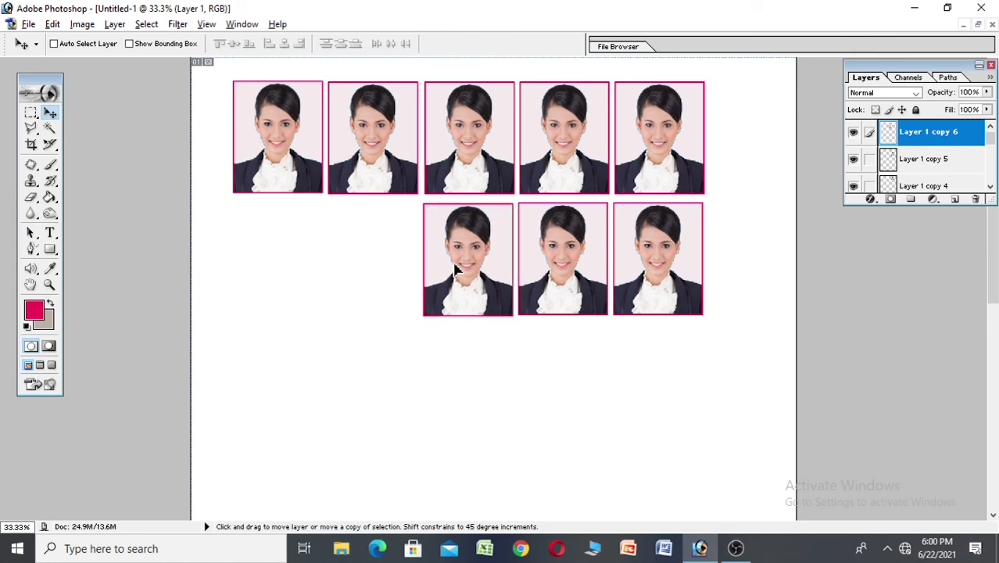
{"action": "left_click_drag", "start_coordinate": [456, 268], "coordinate": [456, 267]}
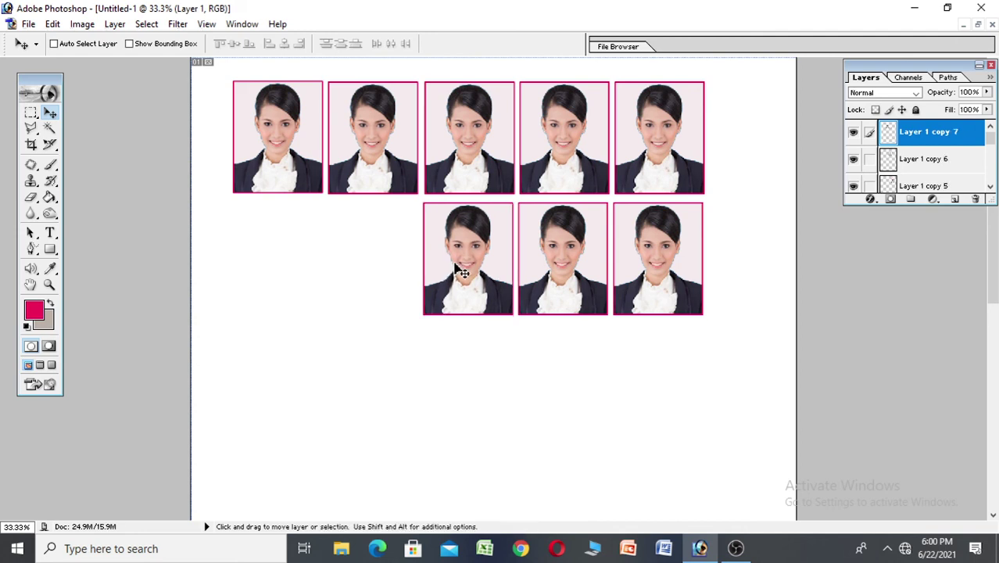
{"action": "key", "text": "alt"}
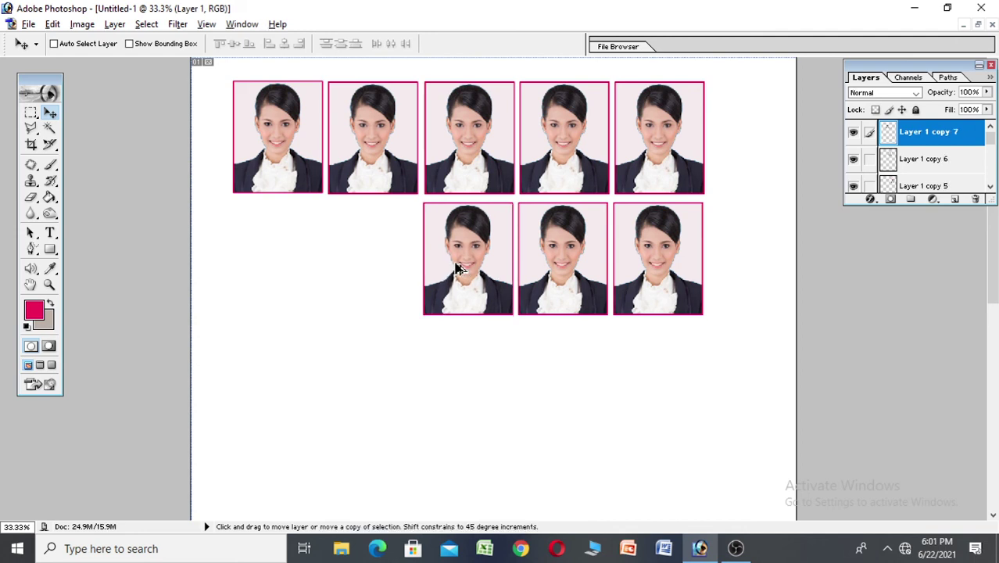
{"action": "left_click_drag", "start_coordinate": [457, 268], "coordinate": [363, 268]}
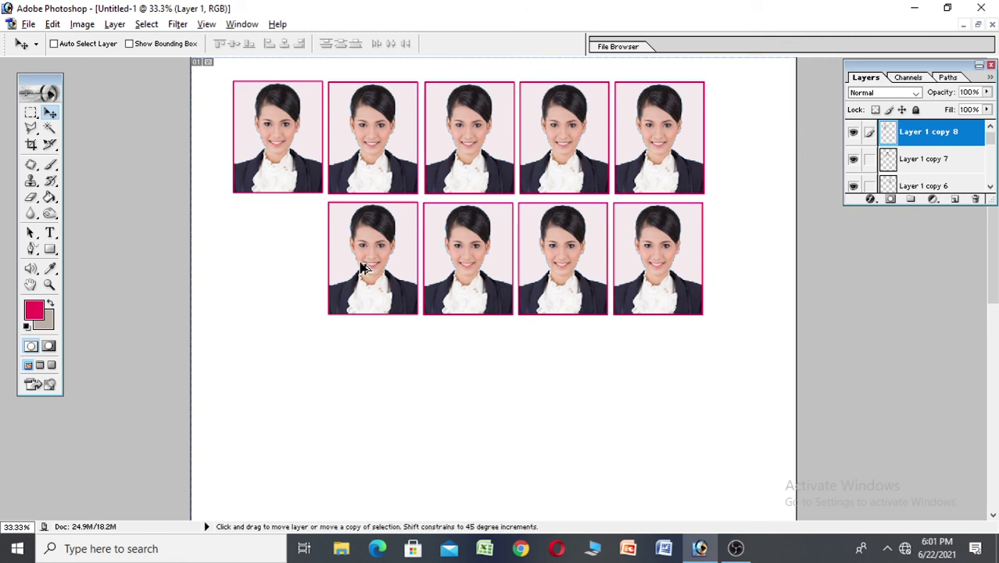
{"action": "left_click_drag", "start_coordinate": [361, 268], "coordinate": [267, 268]}
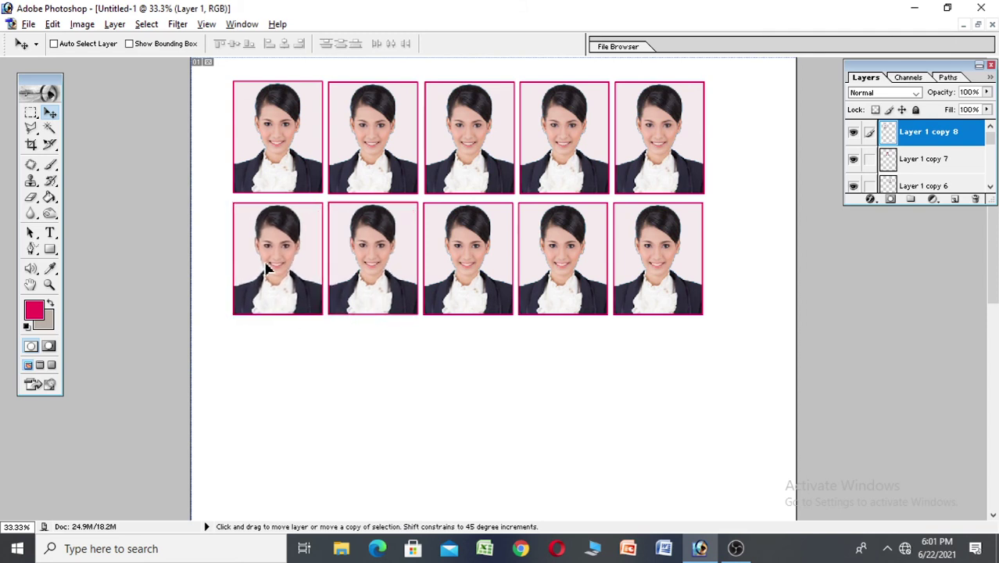
{"action": "left_click", "coordinate": [266, 268], "text": "alt"}
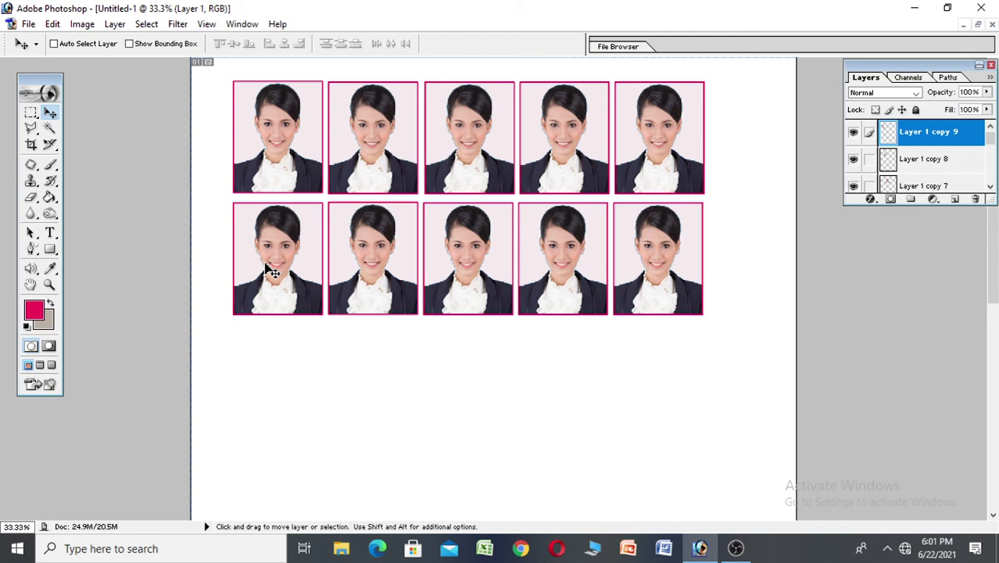
Alt-drag Layer 1 copy 10 down, aligned under the first column
{"action": "left_click_drag", "start_coordinate": [267, 268], "coordinate": [271, 391]}
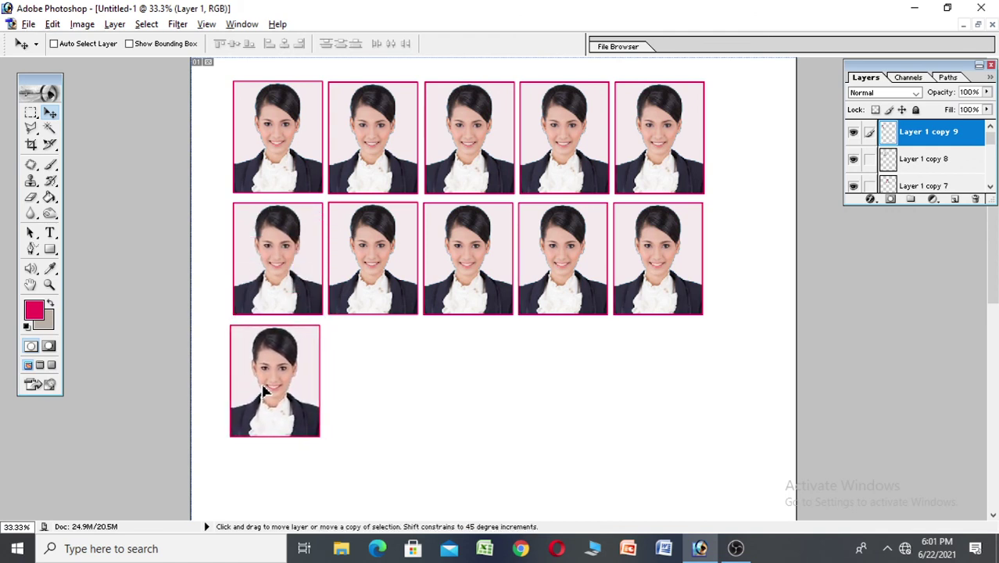
{"action": "left_click_drag", "start_coordinate": [271, 391], "coordinate": [275, 394]}
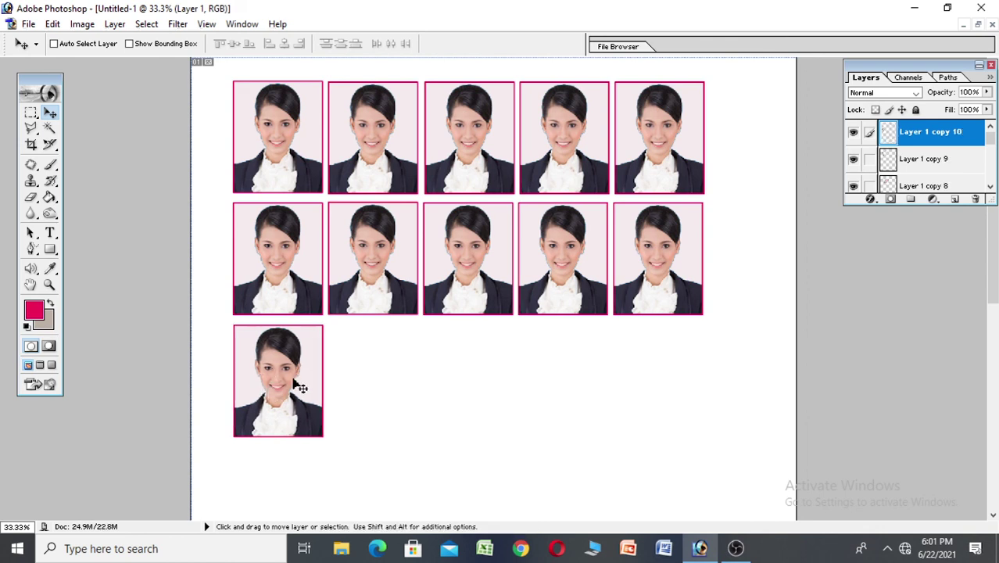